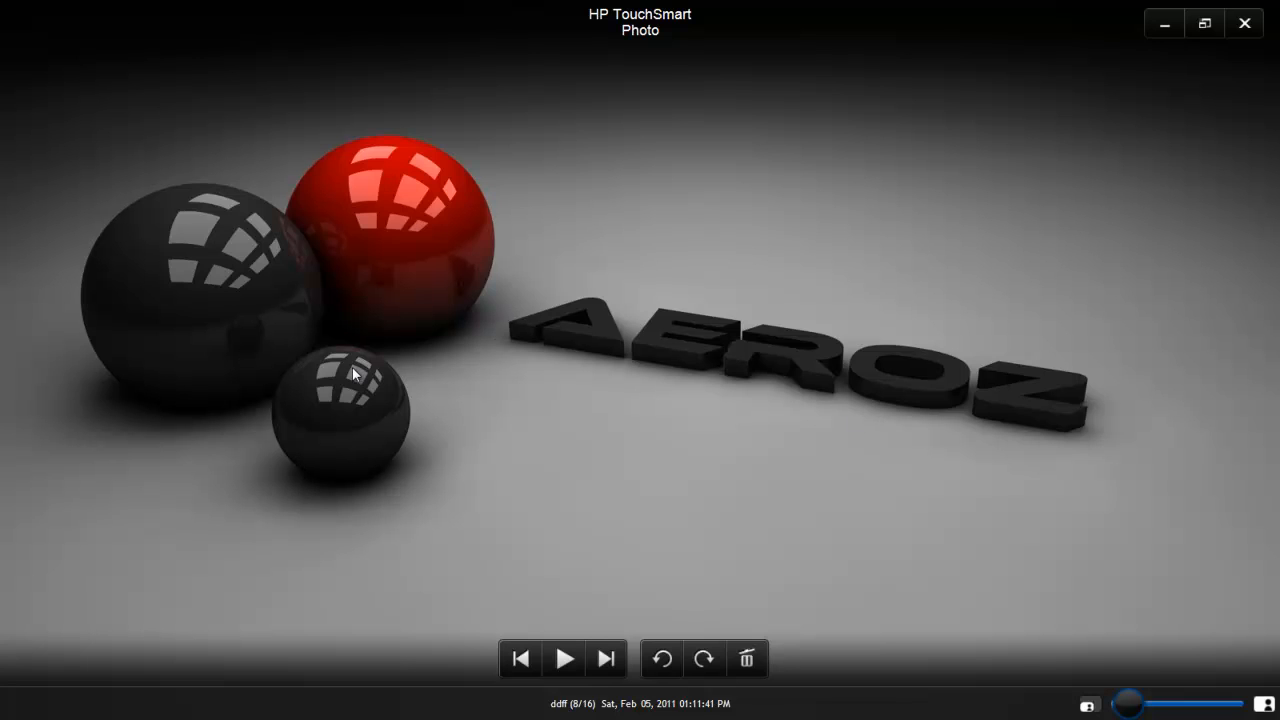
Close the reference image and set the render output size to 1280 x 720 pixels
{"action": "left_click", "coordinate": [1258, 27]}
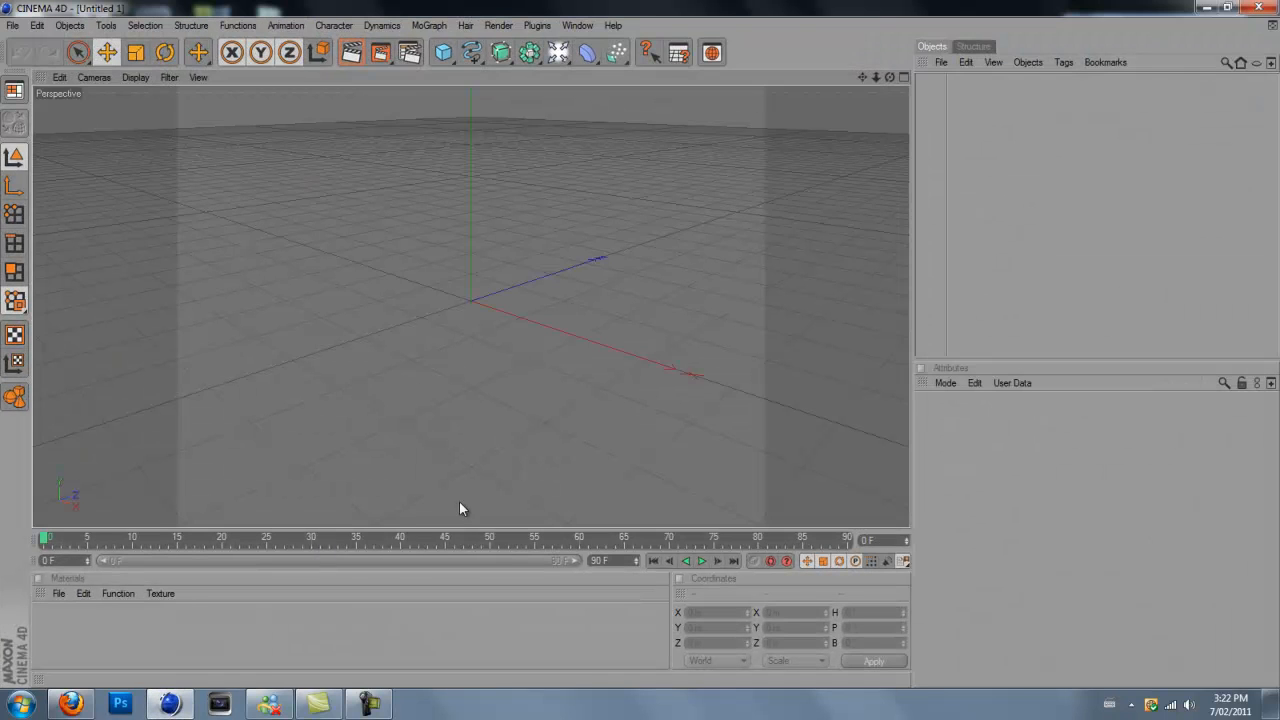
{"action": "left_click", "coordinate": [409, 52]}
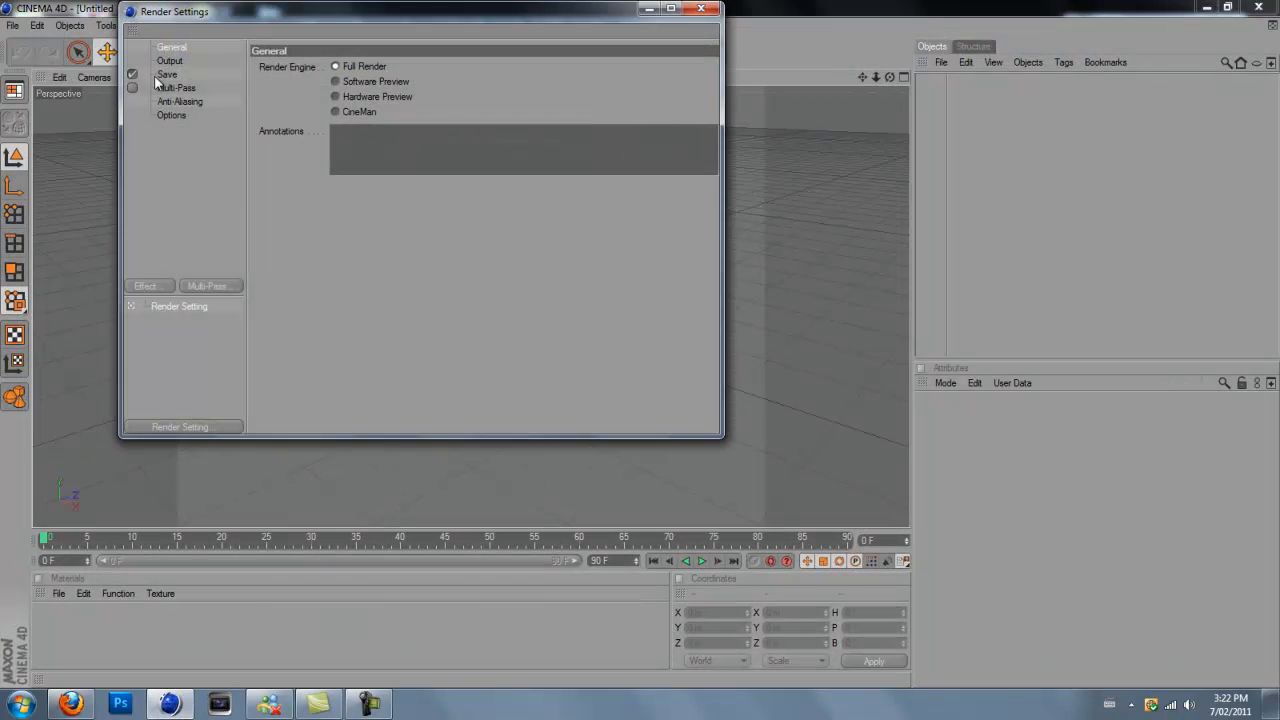
{"action": "left_click", "coordinate": [169, 61]}
{"action": "type", "text": "128"}
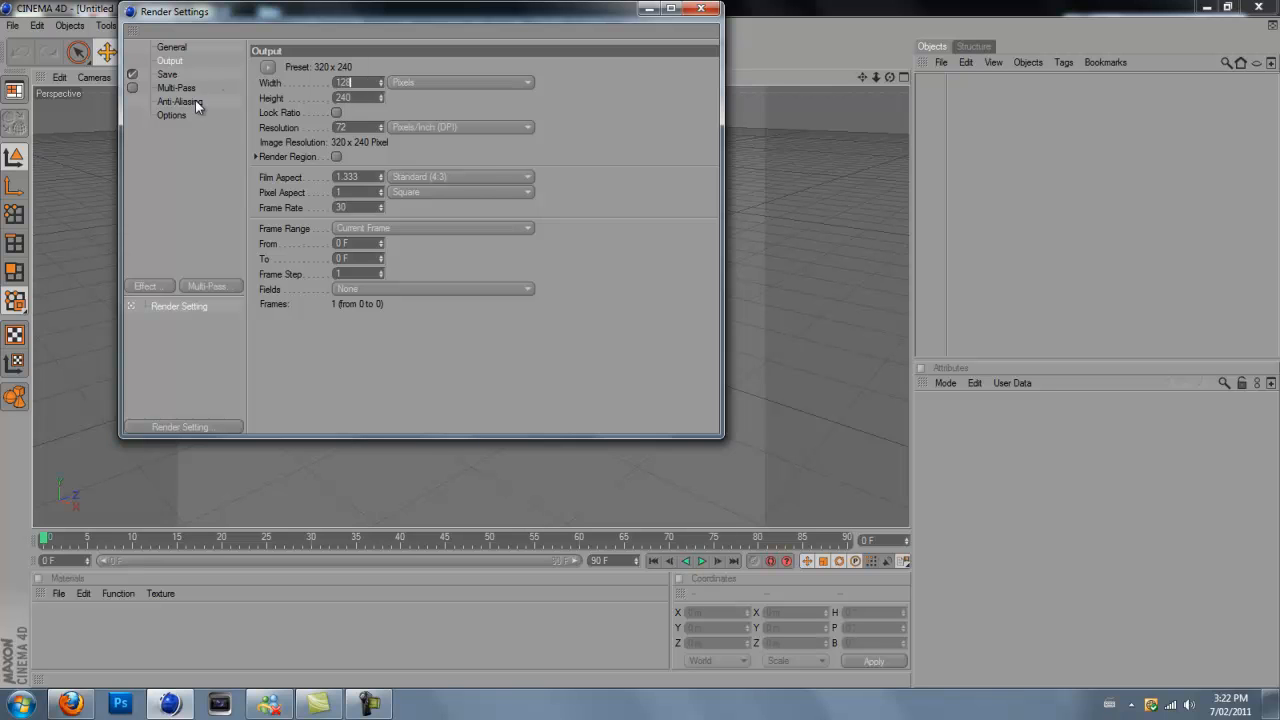
{"action": "type", "text": "0"}
{"action": "key", "text": "Tab"}
{"action": "type", "text": "720"}
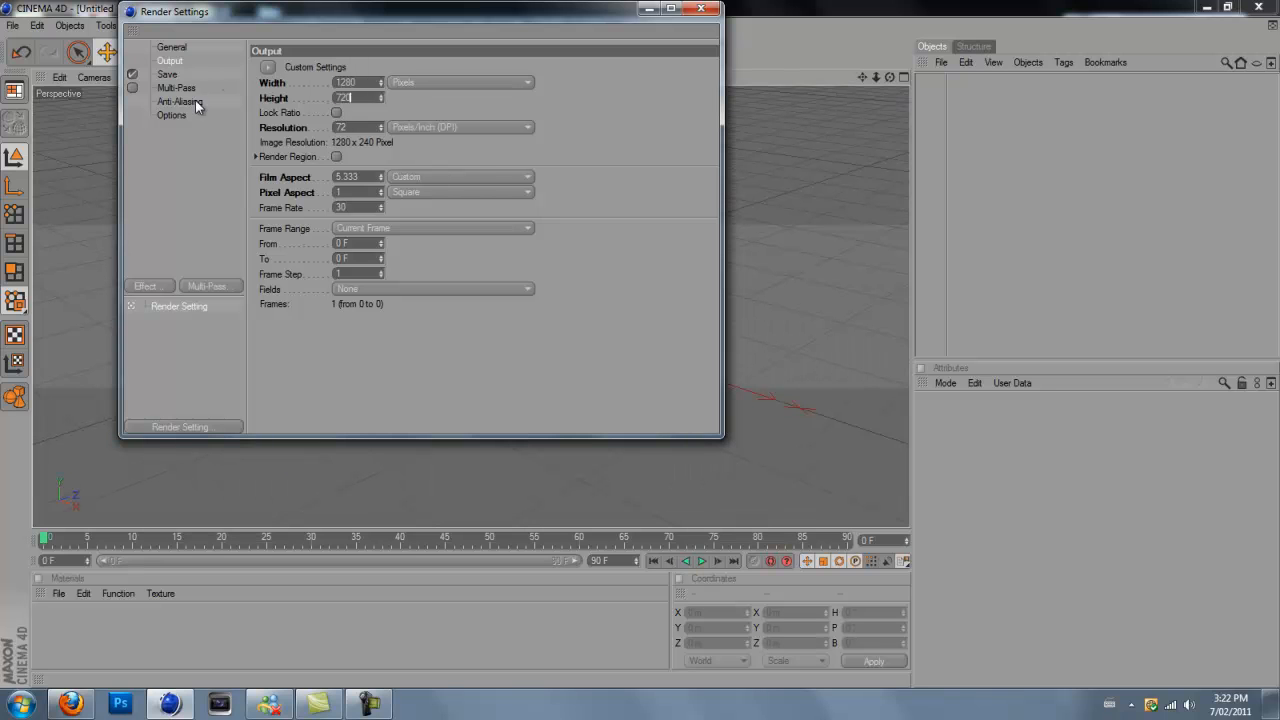
{"action": "left_click", "coordinate": [704, 12]}
Add a Floor object and a Background object to the scene
{"action": "left_click_drag", "start_coordinate": [891, 77], "coordinate": [601, 285]}
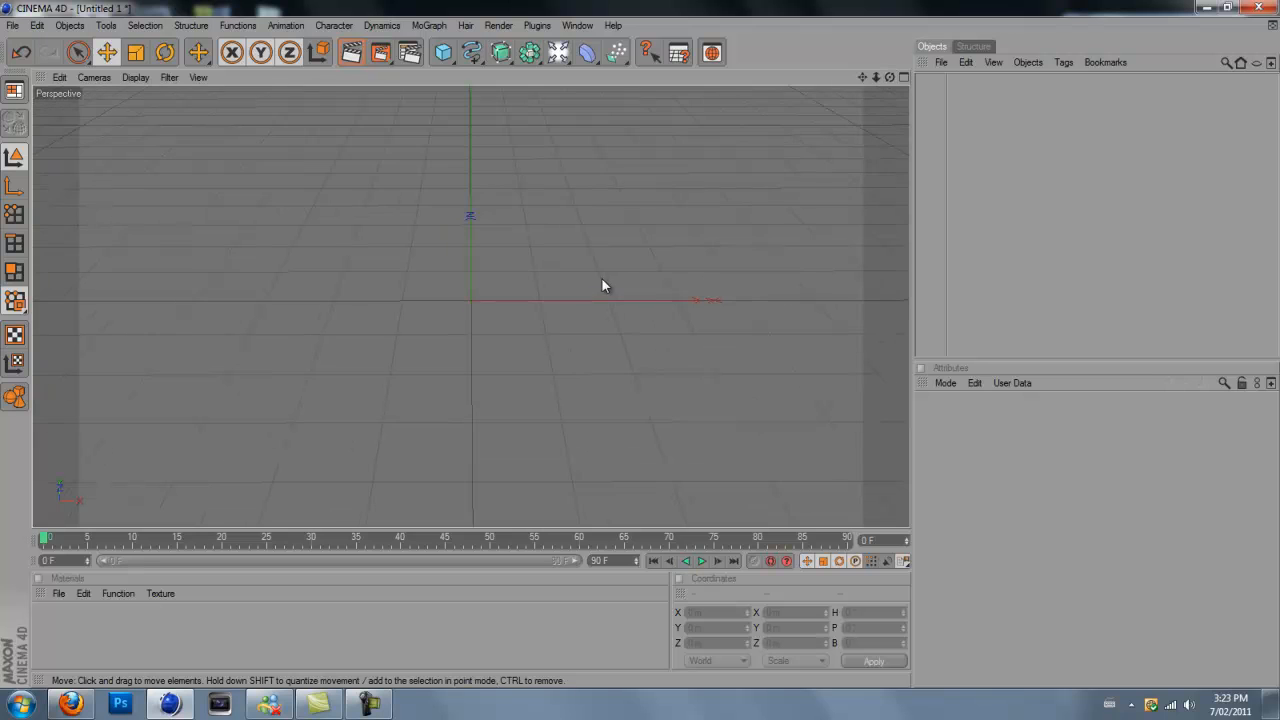
{"action": "left_click_drag", "start_coordinate": [558, 52], "coordinate": [694, 118]}
{"action": "left_click_drag", "start_coordinate": [568, 54], "coordinate": [640, 187]}
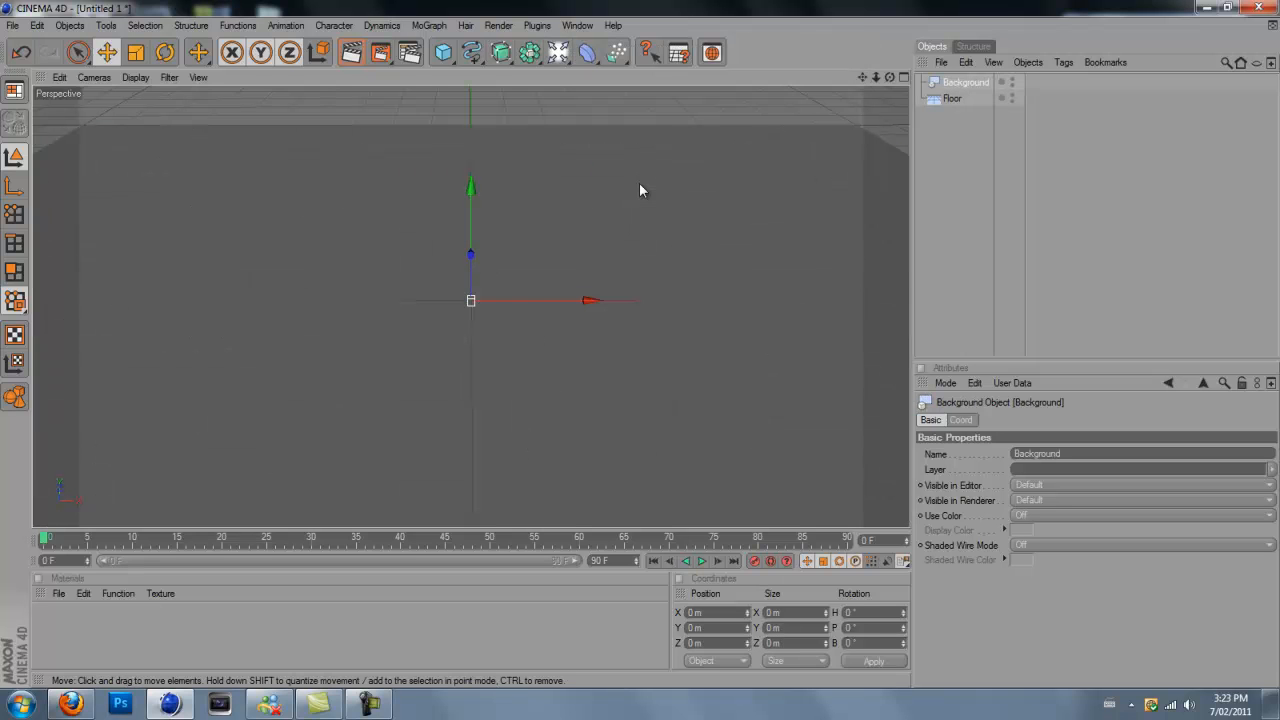
{"action": "left_click", "coordinate": [951, 99]}
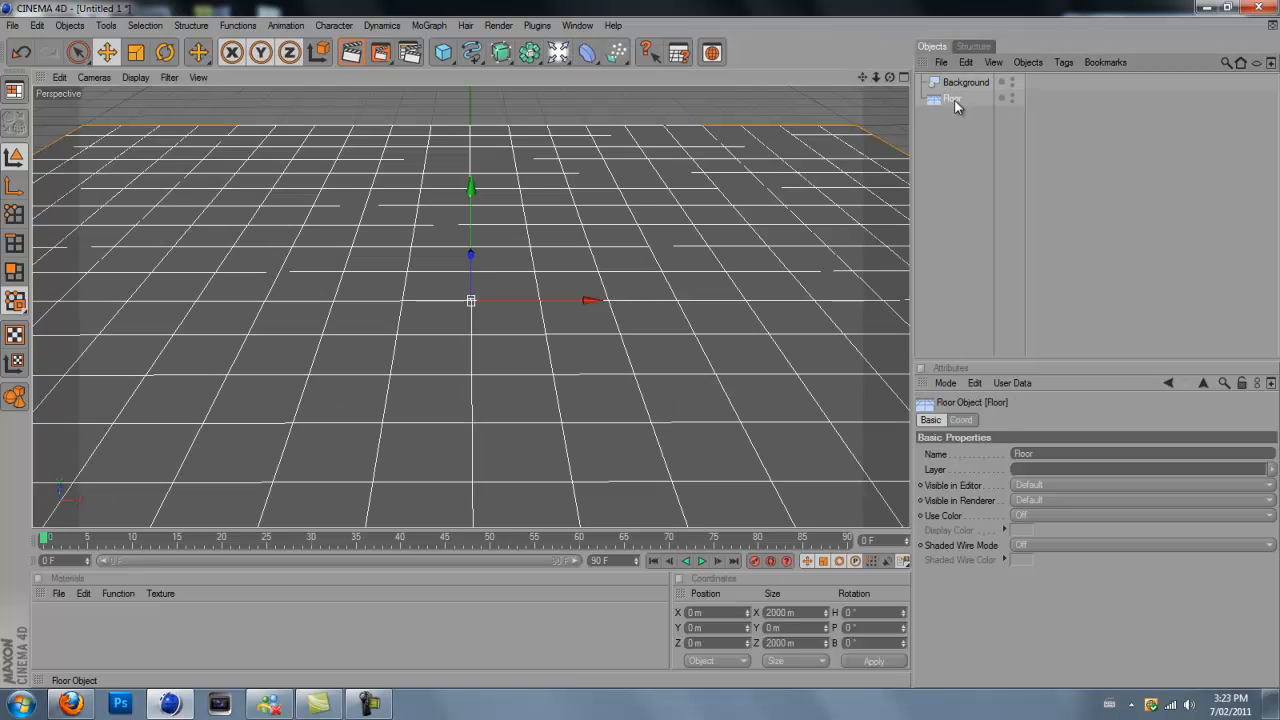
Add a sphere with an 80 m radius and raise it to about 77 m in Y so it rests on the floor
{"action": "left_click_drag", "start_coordinate": [890, 77], "coordinate": [640, 348]}
{"action": "left_click_drag", "start_coordinate": [443, 53], "coordinate": [583, 68]}
{"action": "left_click_drag", "start_coordinate": [475, 205], "coordinate": [475, 141]}
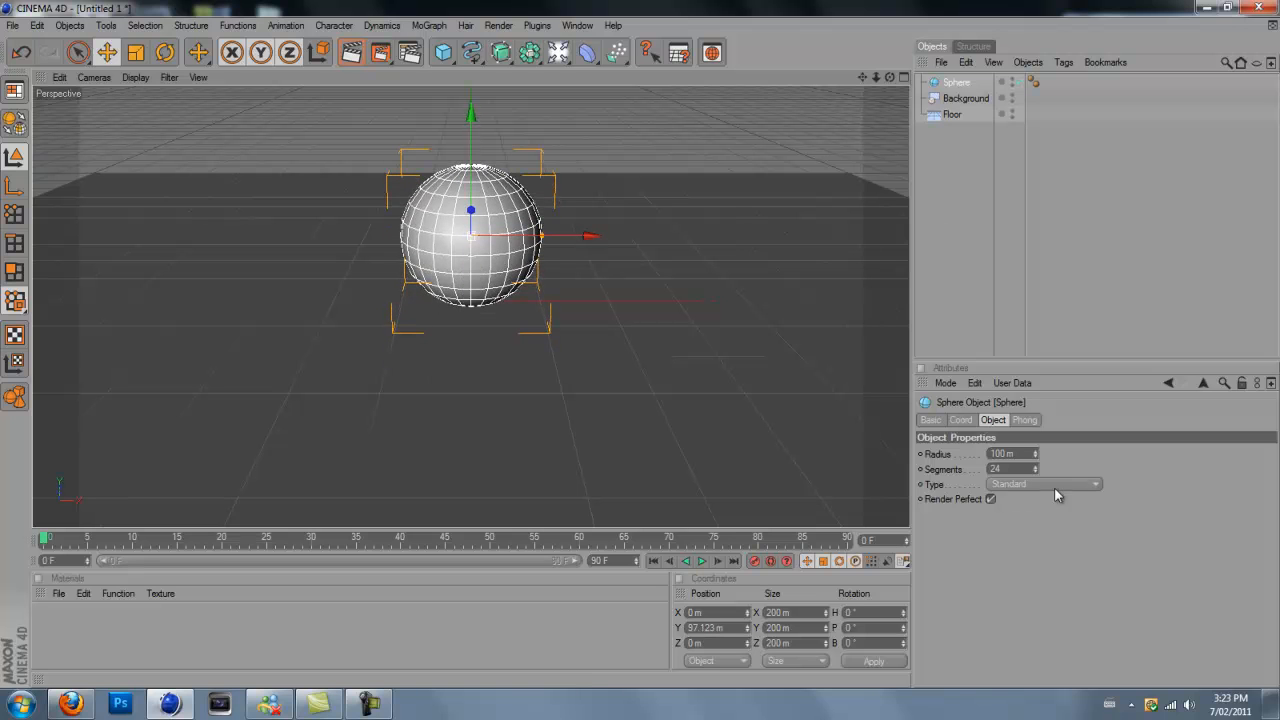
{"action": "left_click_drag", "start_coordinate": [1035, 458], "coordinate": [1035, 458]}
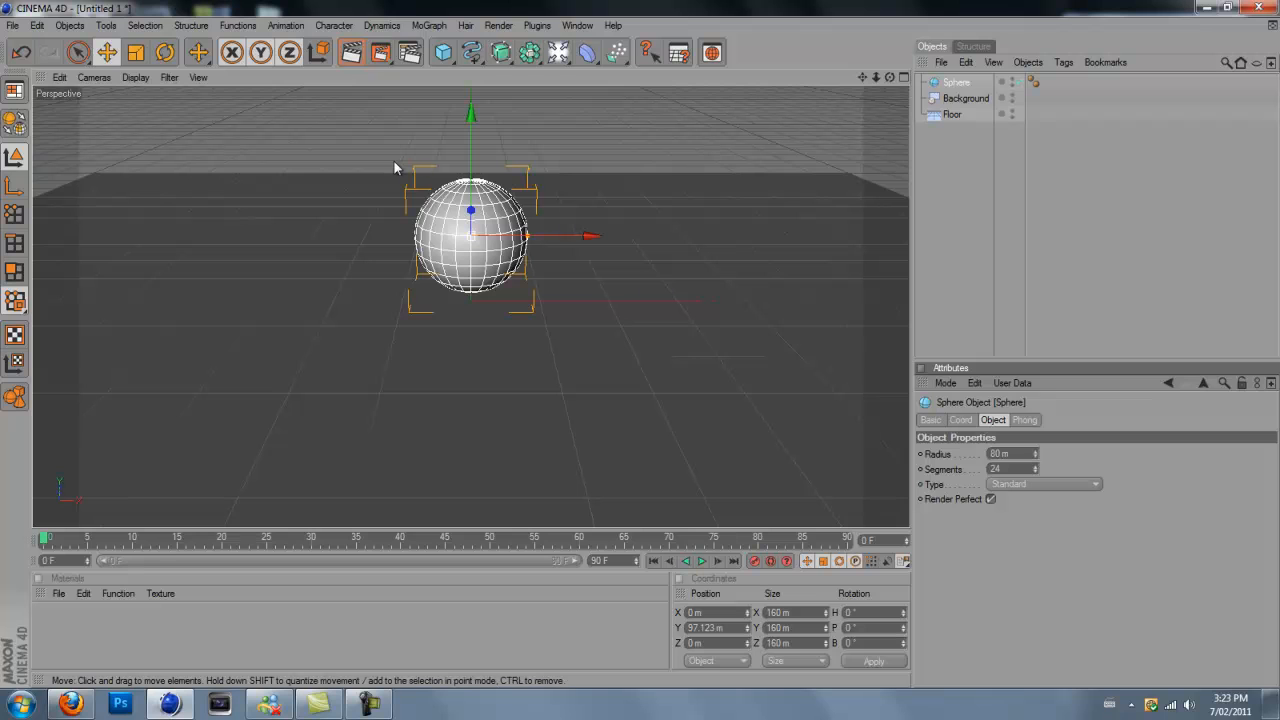
{"action": "left_click_drag", "start_coordinate": [471, 112], "coordinate": [471, 127]}
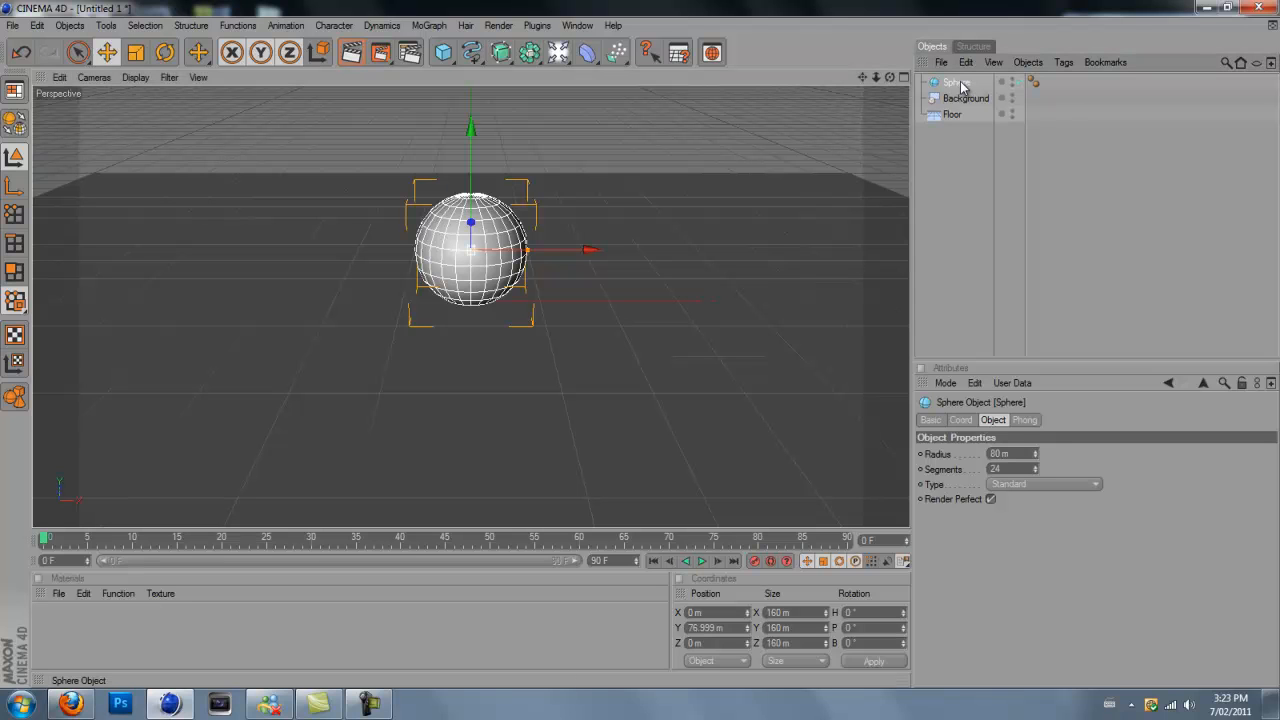
Duplicate the sphere twice and place one copy on each side of the original along the X axis
{"action": "key", "text": "ctrl+c"}
{"action": "key", "text": "ctrl+v"}
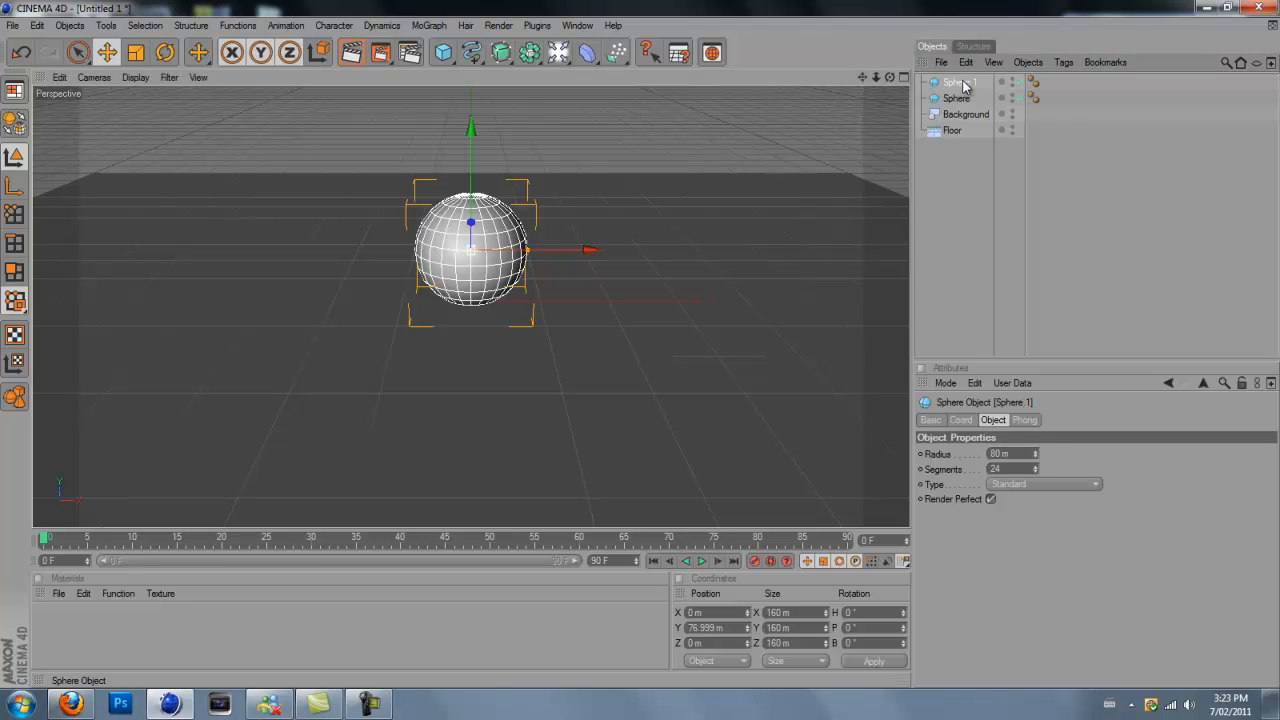
{"action": "key", "text": "ctrl+v"}
{"action": "left_click_drag", "start_coordinate": [602, 248], "coordinate": [629, 347]}
{"action": "left_click", "coordinate": [973, 99]}
{"action": "left_click_drag", "start_coordinate": [588, 250], "coordinate": [478, 250]}
{"action": "left_click_drag", "start_coordinate": [343, 128], "coordinate": [344, 135]}
Nudge the sphere on the positive X side outward to about 168 m in X
{"action": "left_click", "coordinate": [526, 423]}
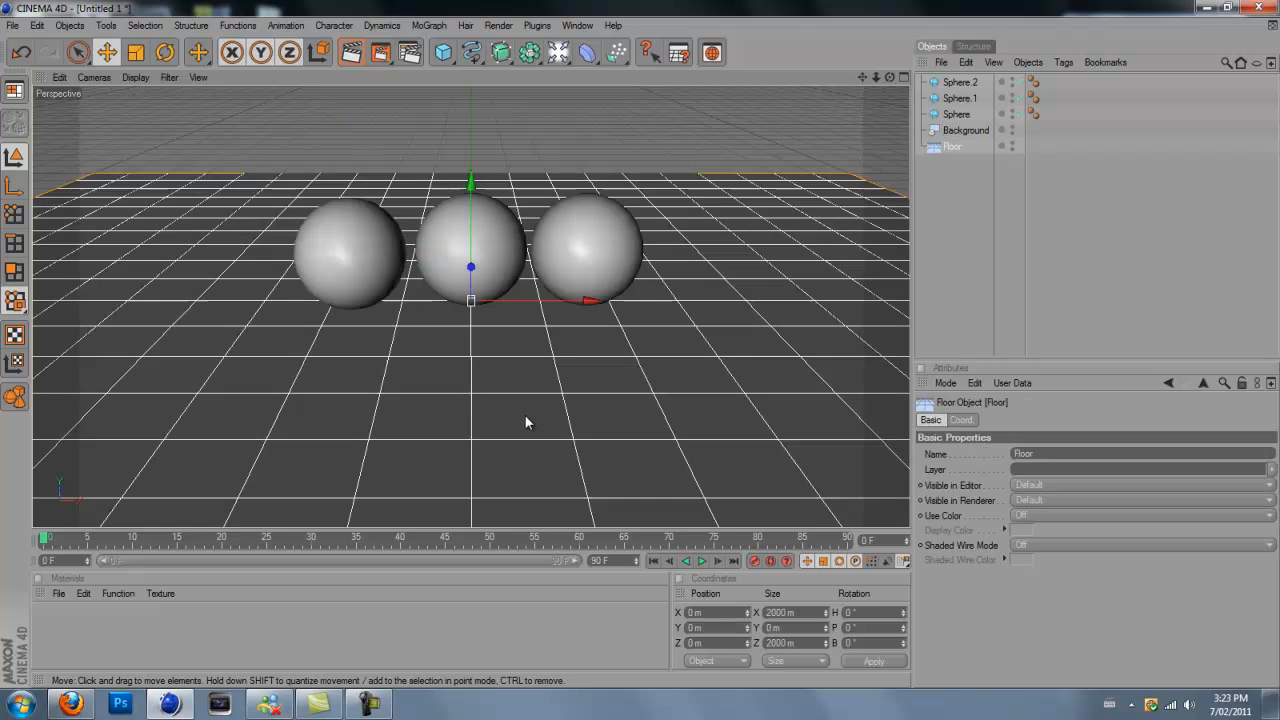
{"action": "left_click", "coordinate": [600, 290]}
{"action": "left_click_drag", "start_coordinate": [706, 251], "coordinate": [709, 251]}
{"action": "left_click", "coordinate": [979, 234]}
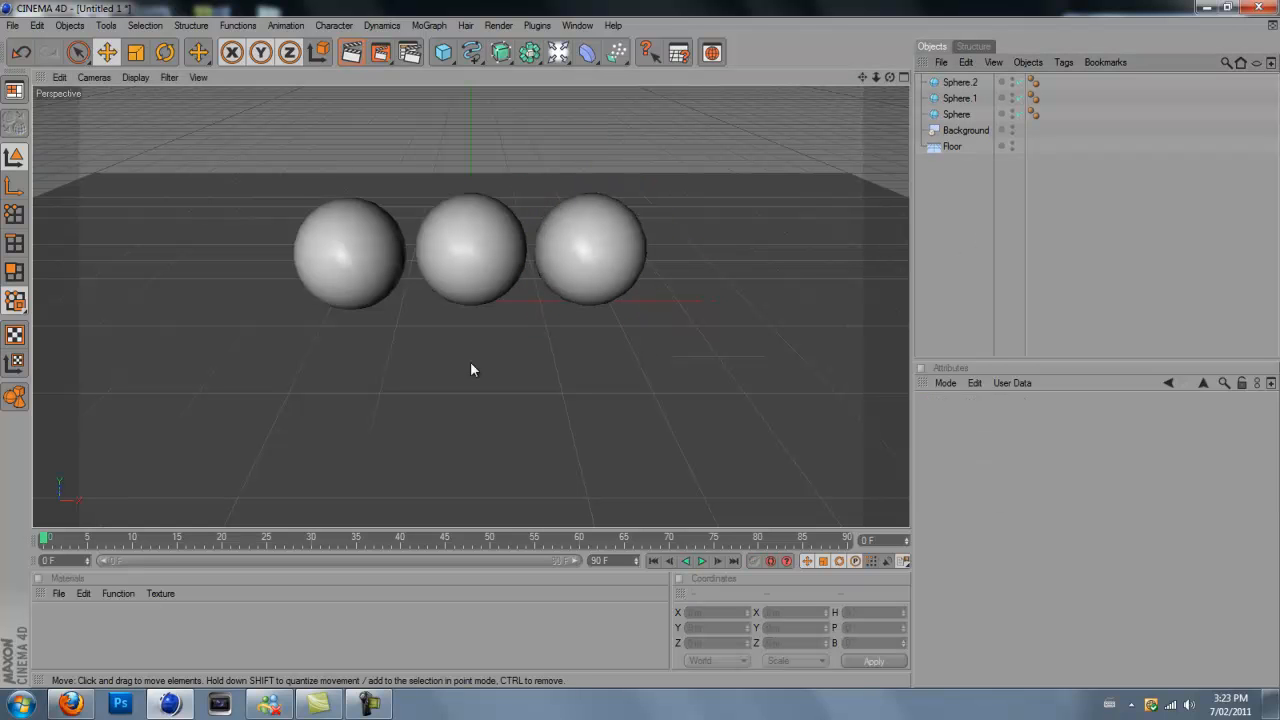
Create a glowing white material with Luminance on, Specular off and the color set to RGB 255, 255, 255
{"action": "double_click", "coordinate": [86, 647]}
{"action": "double_click", "coordinate": [58, 625]}
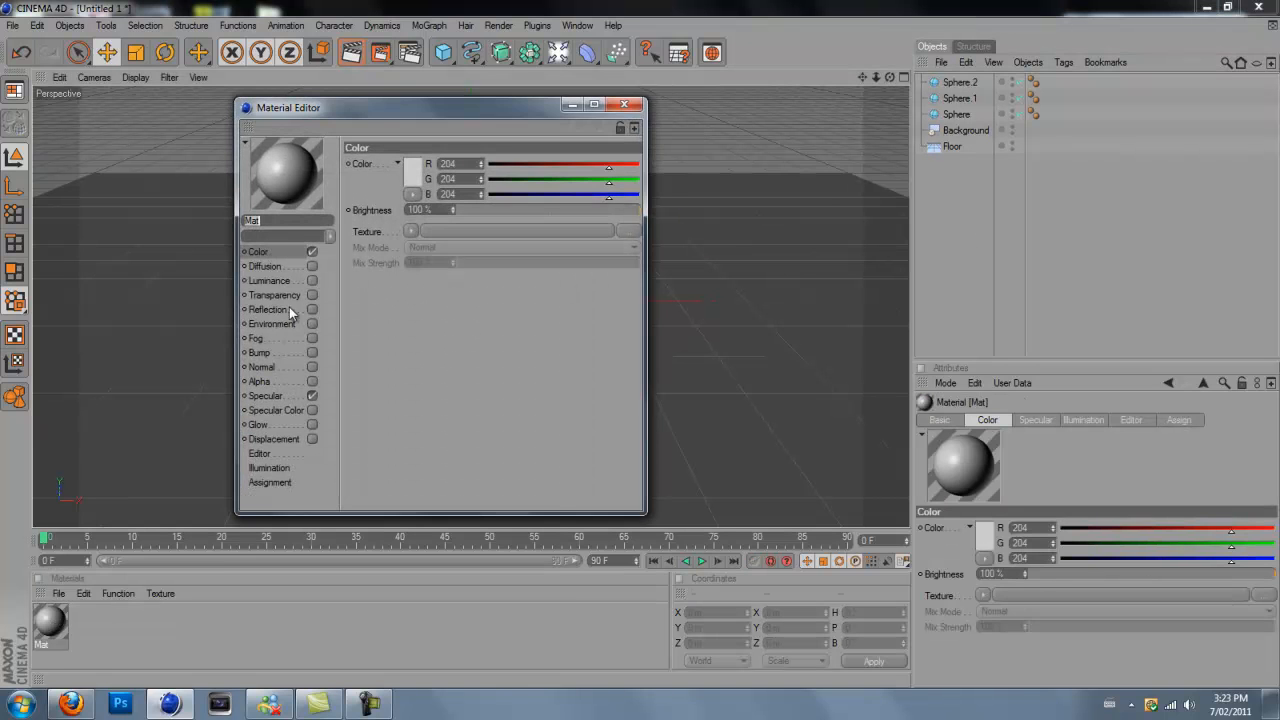
{"action": "left_click", "coordinate": [290, 281]}
{"action": "left_click", "coordinate": [312, 281]}
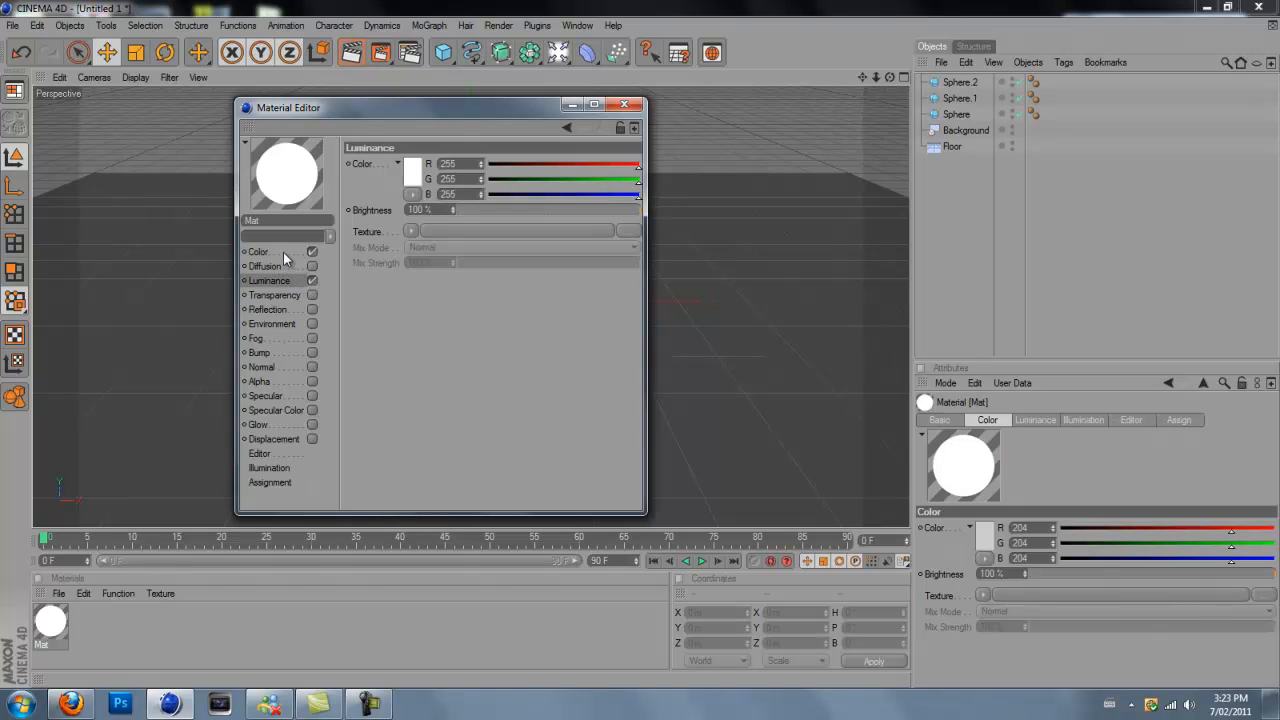
{"action": "left_click", "coordinate": [414, 172]}
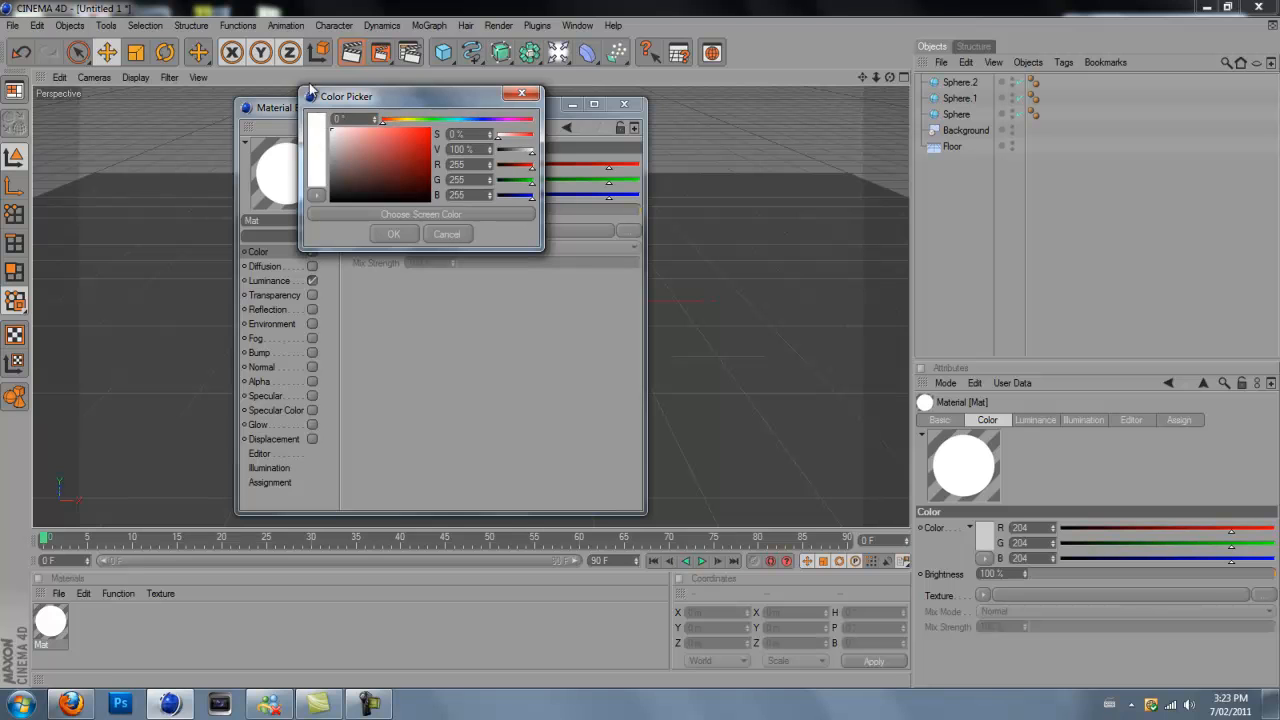
{"action": "left_click", "coordinate": [392, 234]}
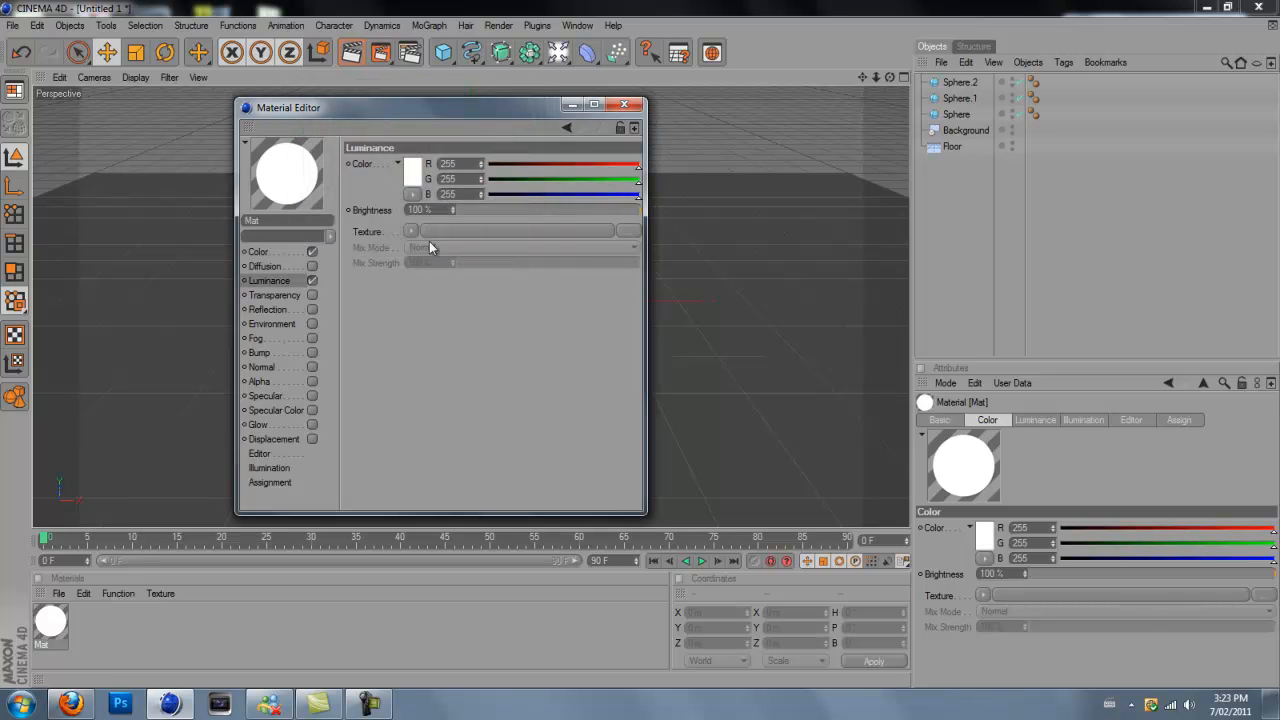
{"action": "left_click_drag", "start_coordinate": [449, 210], "coordinate": [454, 210]}
{"action": "left_click", "coordinate": [624, 104]}
Create a second material with Specular off and a bright red color of RGB 255, 8, 8
{"action": "double_click", "coordinate": [129, 623]}
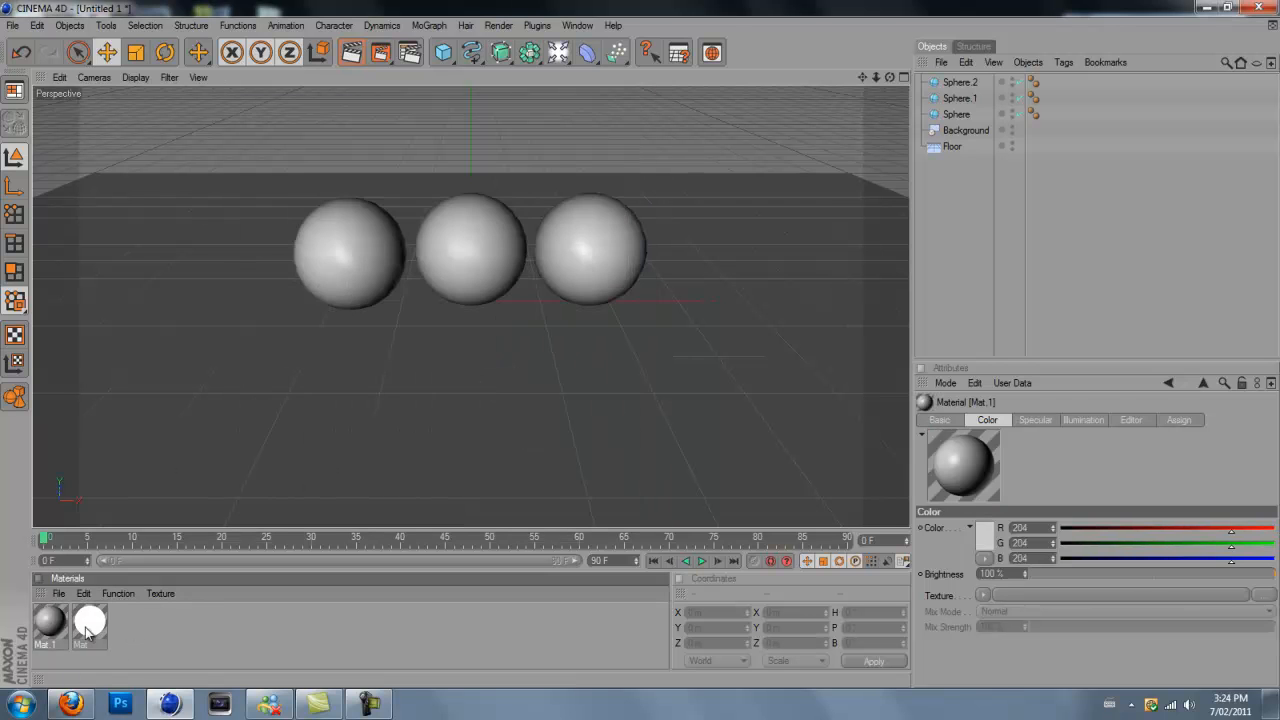
{"action": "double_click", "coordinate": [52, 622]}
{"action": "left_click", "coordinate": [303, 253]}
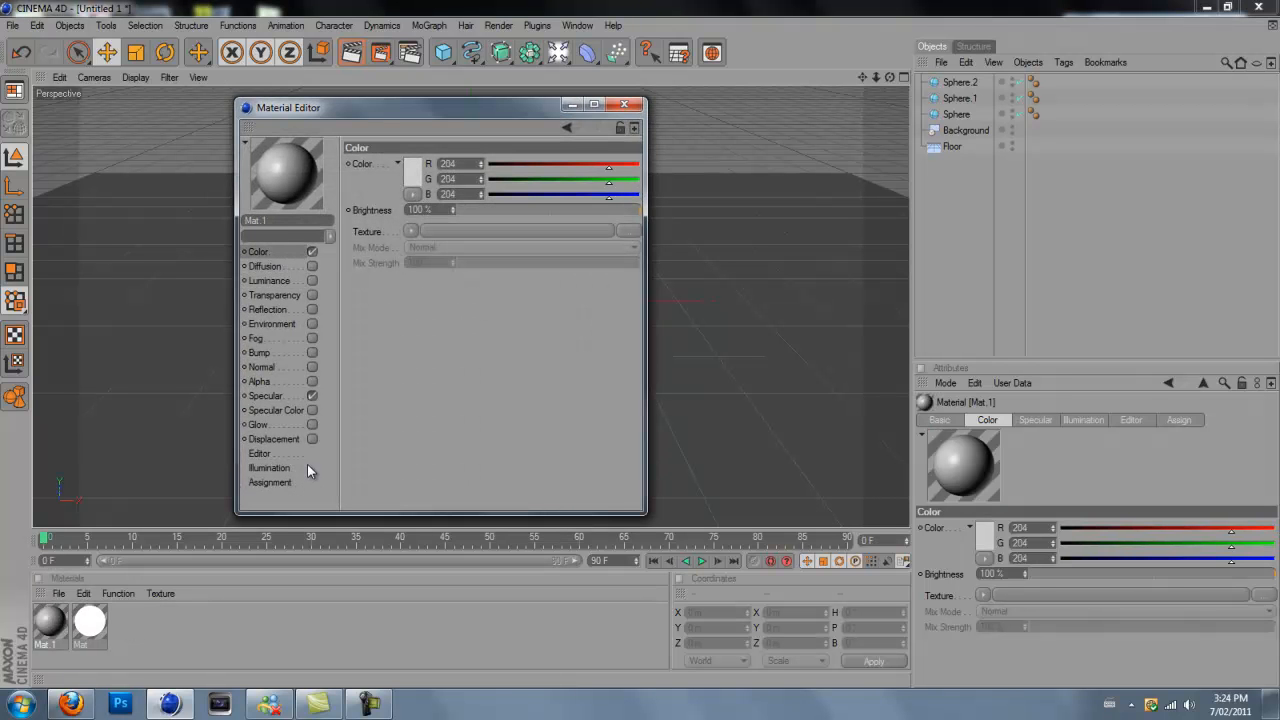
{"action": "left_click", "coordinate": [311, 396]}
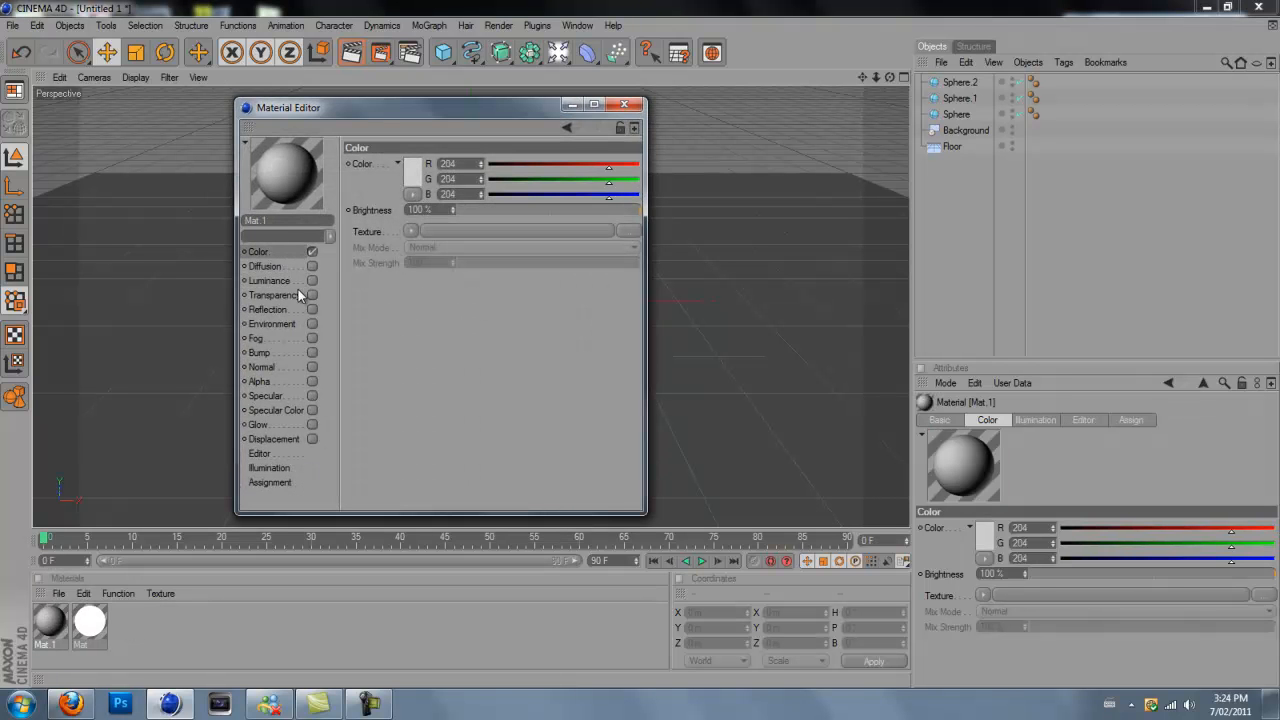
{"action": "left_click", "coordinate": [413, 164]}
{"action": "left_click_drag", "start_coordinate": [390, 131], "coordinate": [420, 127]}
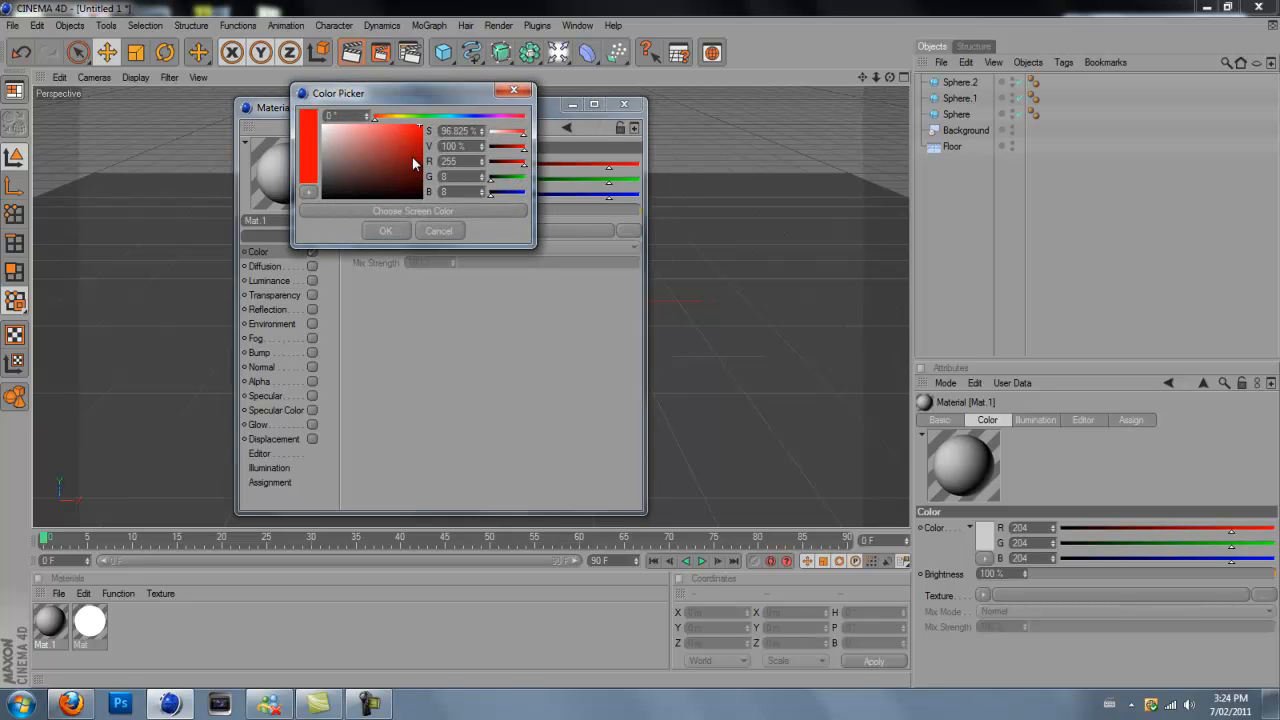
{"action": "left_click", "coordinate": [386, 231]}
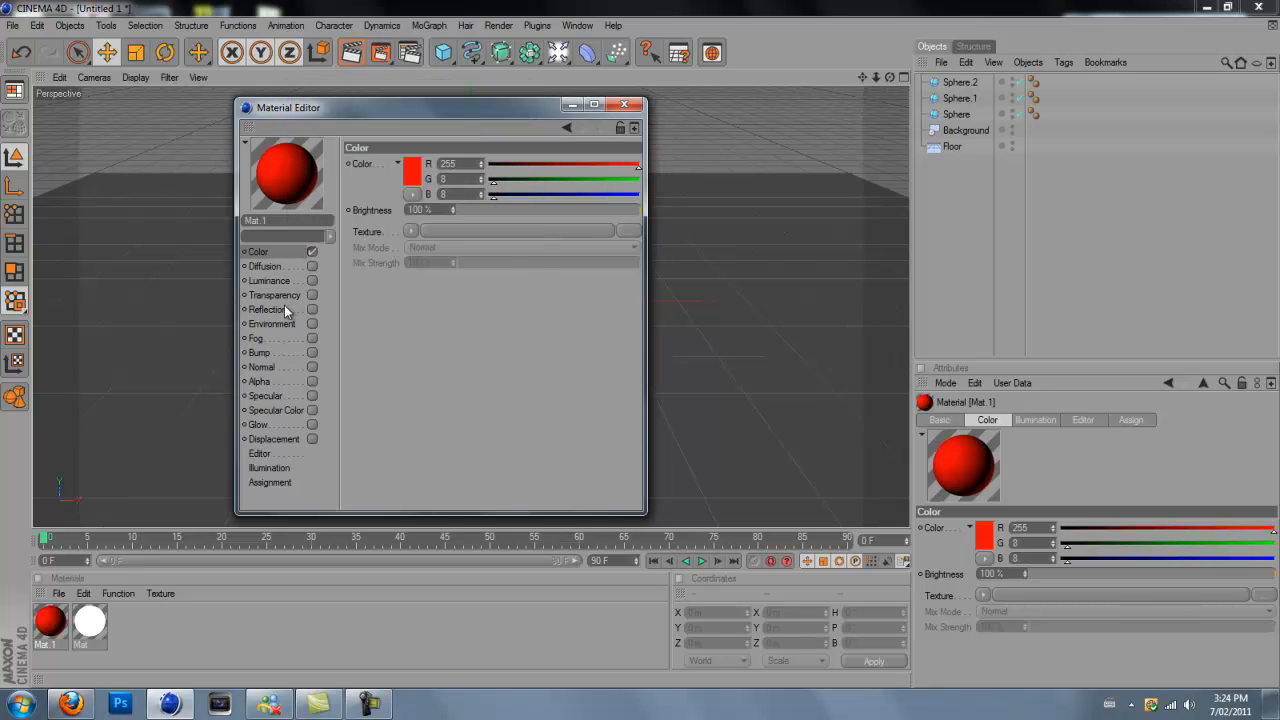
Enable Reflection on the red material with a Fresnel texture, 11% mix strength and 10% brightness
{"action": "left_click", "coordinate": [282, 311]}
{"action": "left_click", "coordinate": [311, 309]}
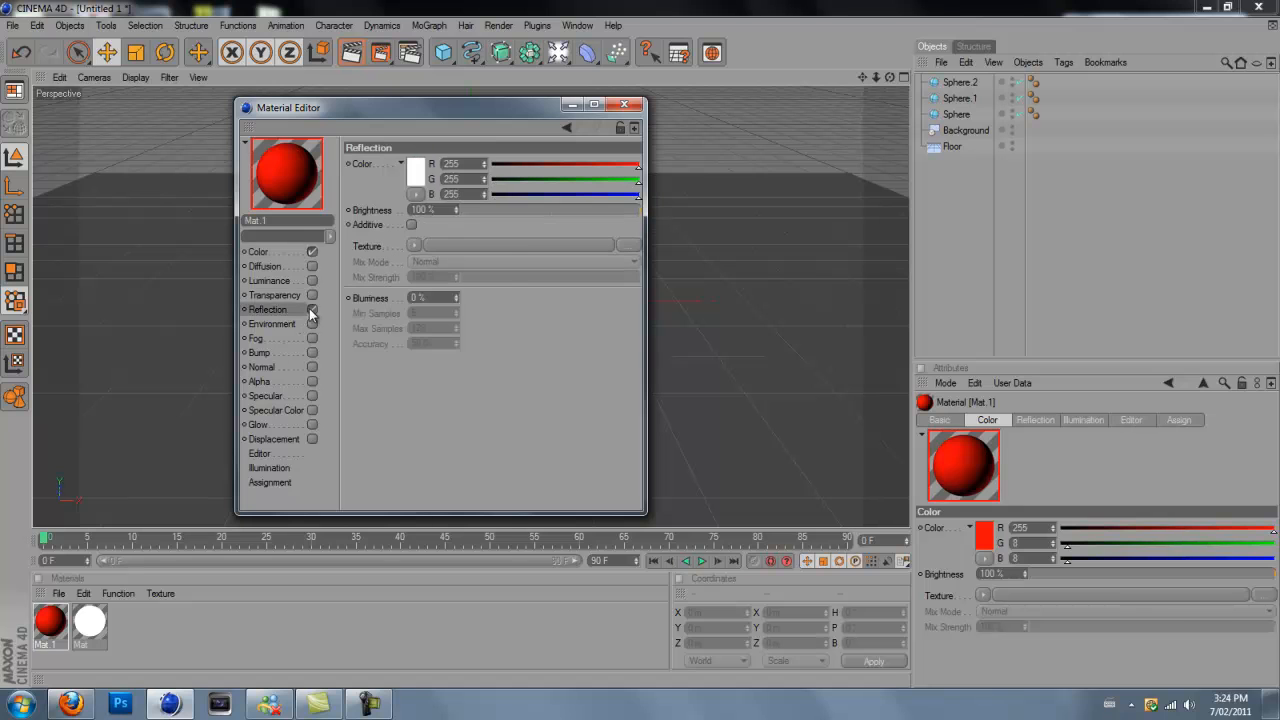
{"action": "left_click", "coordinate": [413, 245]}
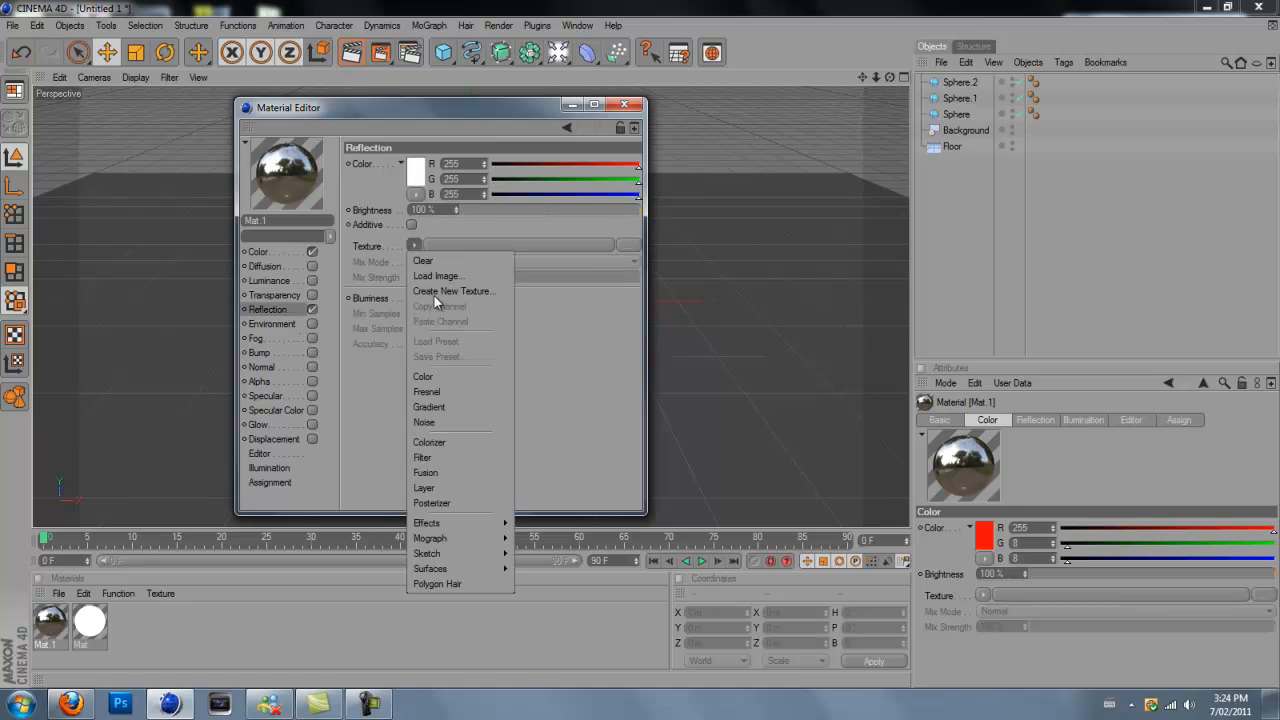
{"action": "left_click", "coordinate": [455, 392]}
{"action": "left_click", "coordinate": [482, 324]}
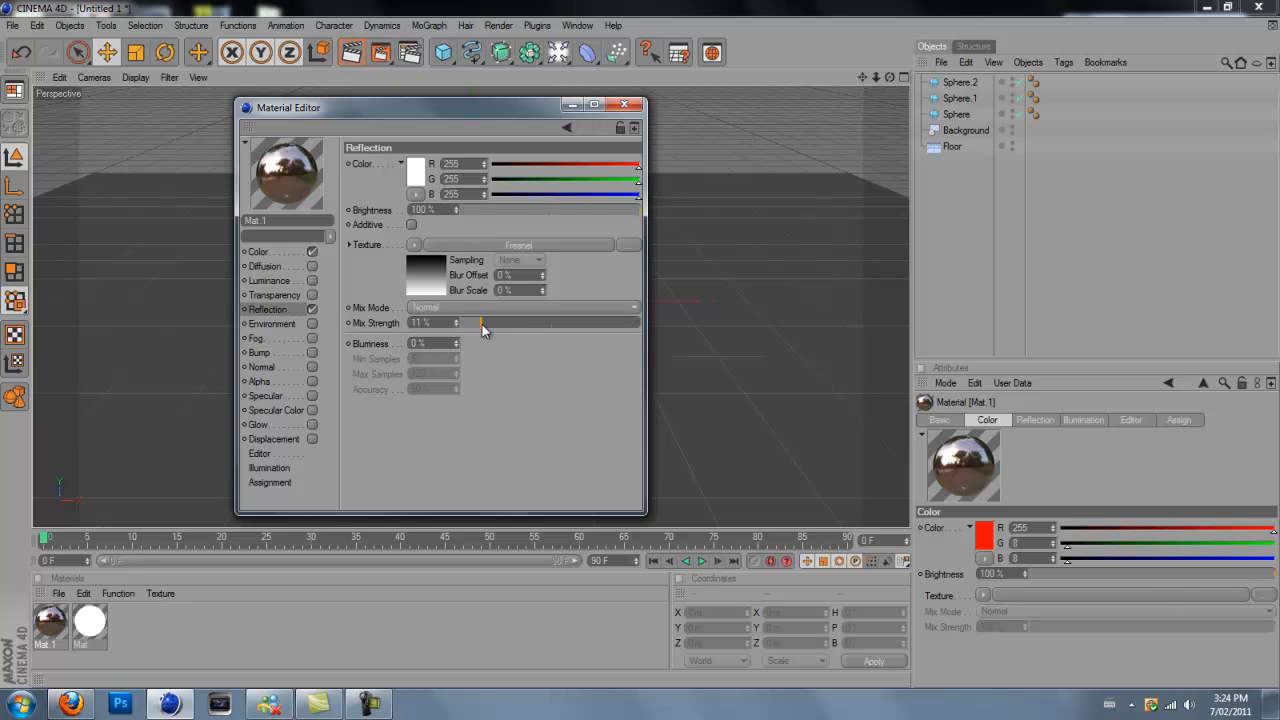
{"action": "left_click", "coordinate": [480, 210]}
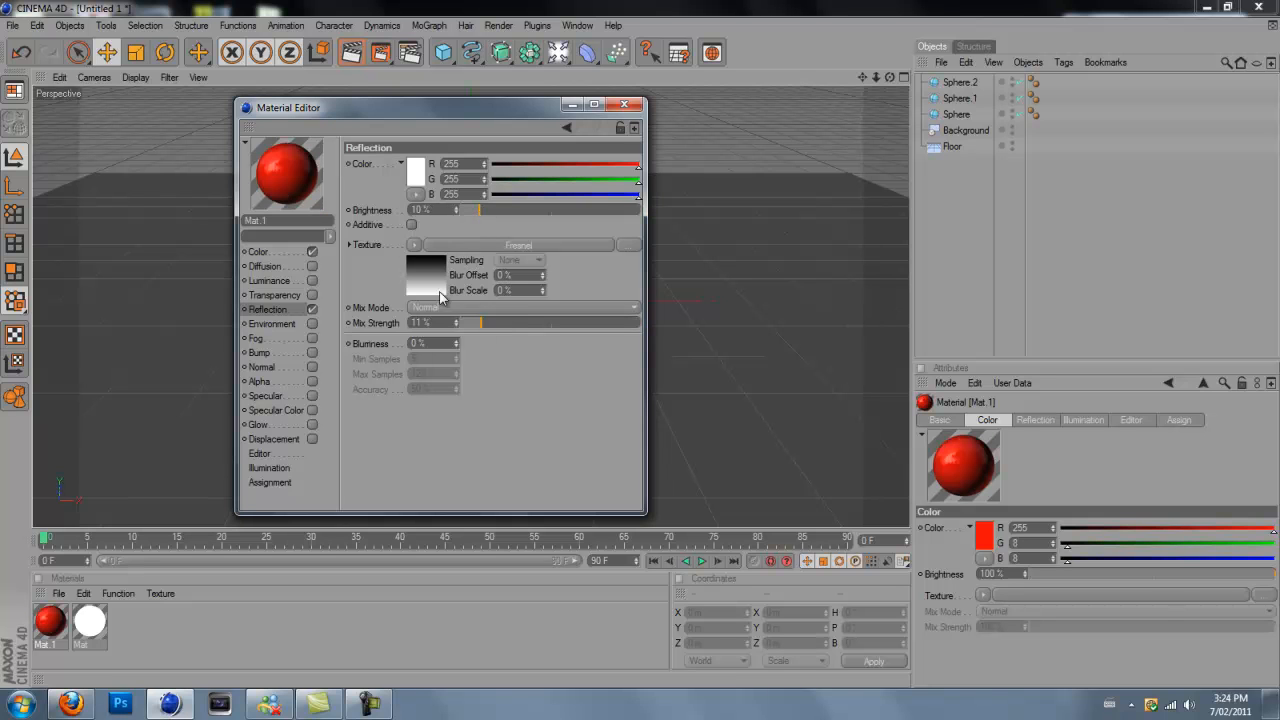
{"action": "left_click", "coordinate": [624, 104]}
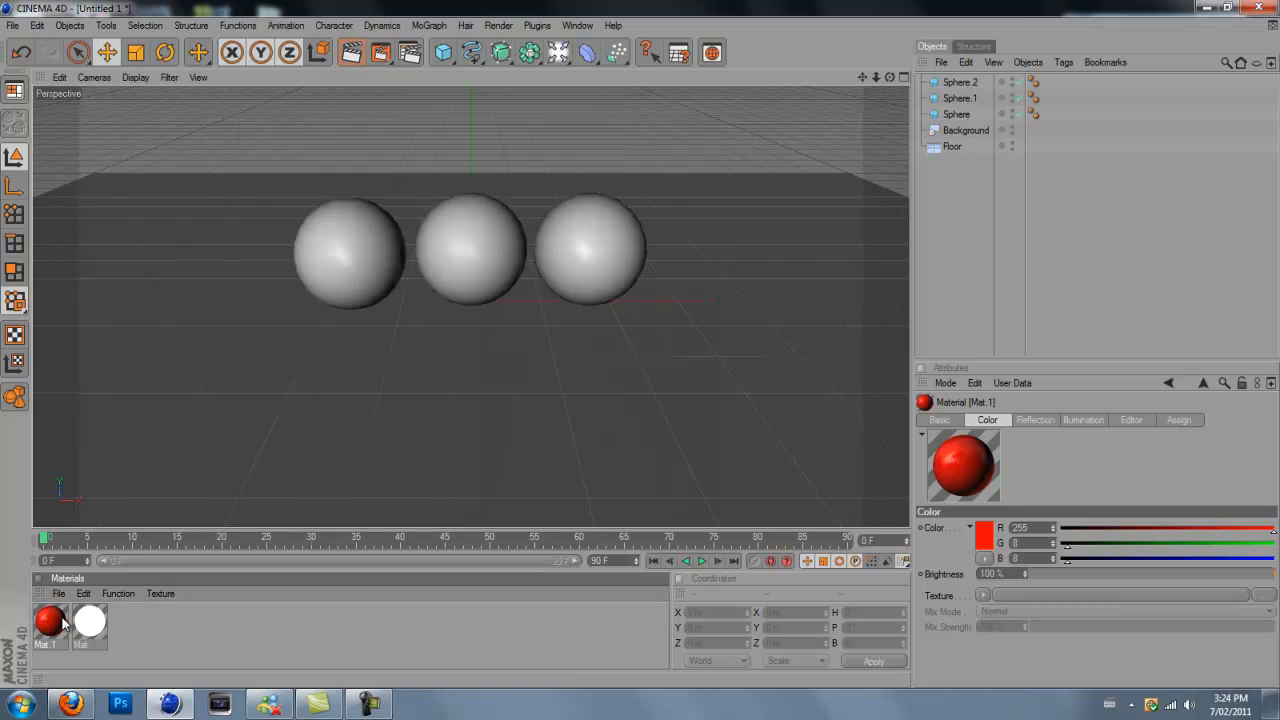
Duplicate the red material and change the copy's color to dark grey, RGB 43, 43, 43
{"action": "left_click_drag", "start_coordinate": [65, 625], "coordinate": [78, 632], "text": "ctrl"}
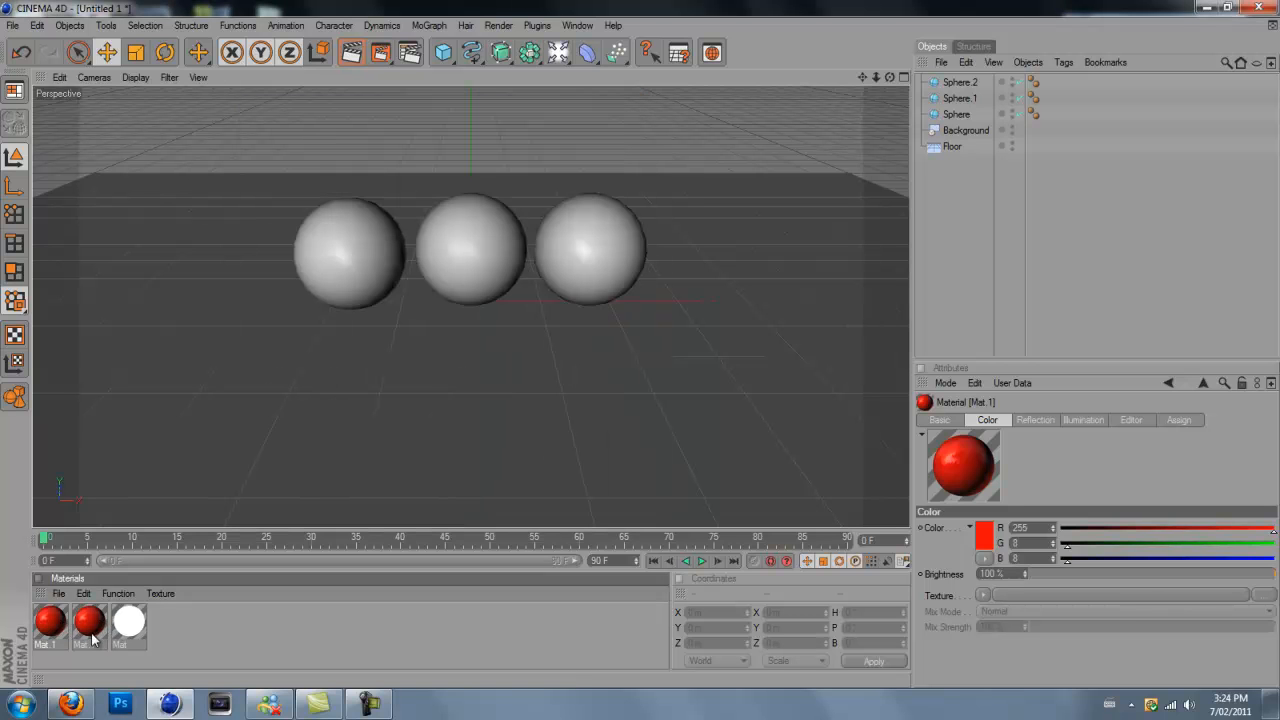
{"action": "double_click", "coordinate": [89, 622]}
{"action": "left_click", "coordinate": [292, 253]}
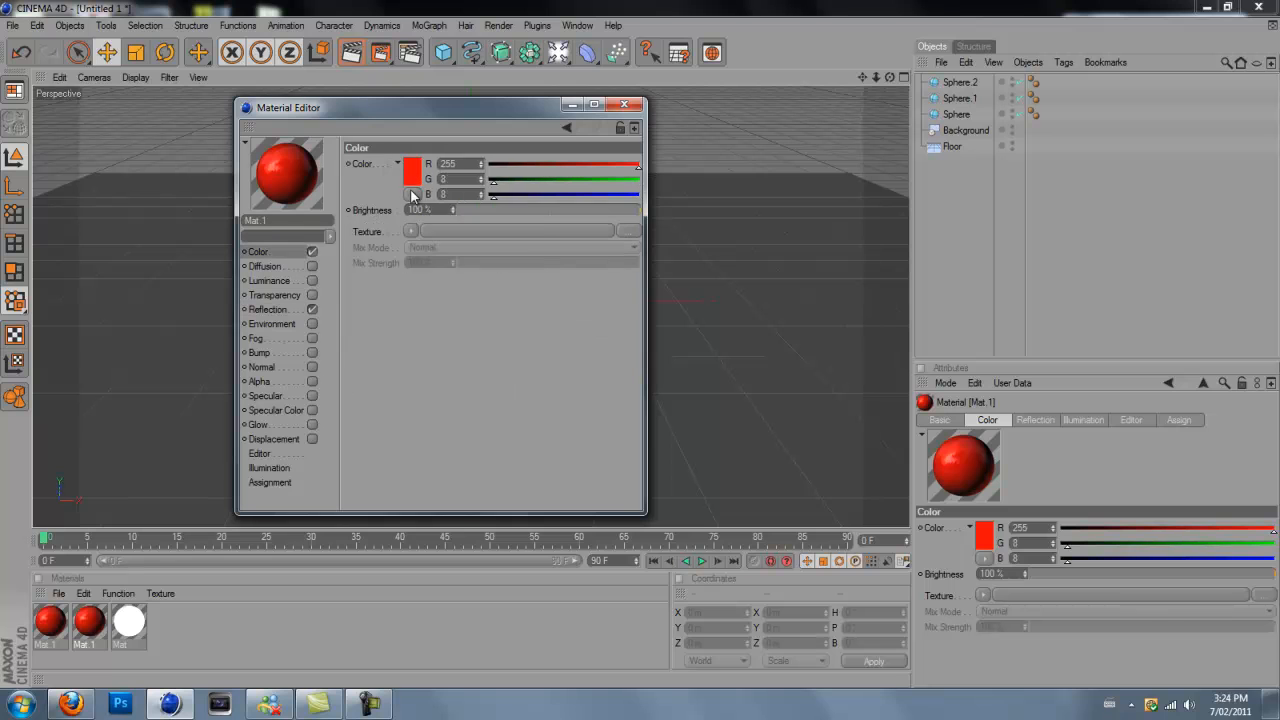
{"action": "left_click", "coordinate": [418, 175]}
{"action": "left_click_drag", "start_coordinate": [343, 180], "coordinate": [328, 193]}
{"action": "left_click", "coordinate": [382, 231]}
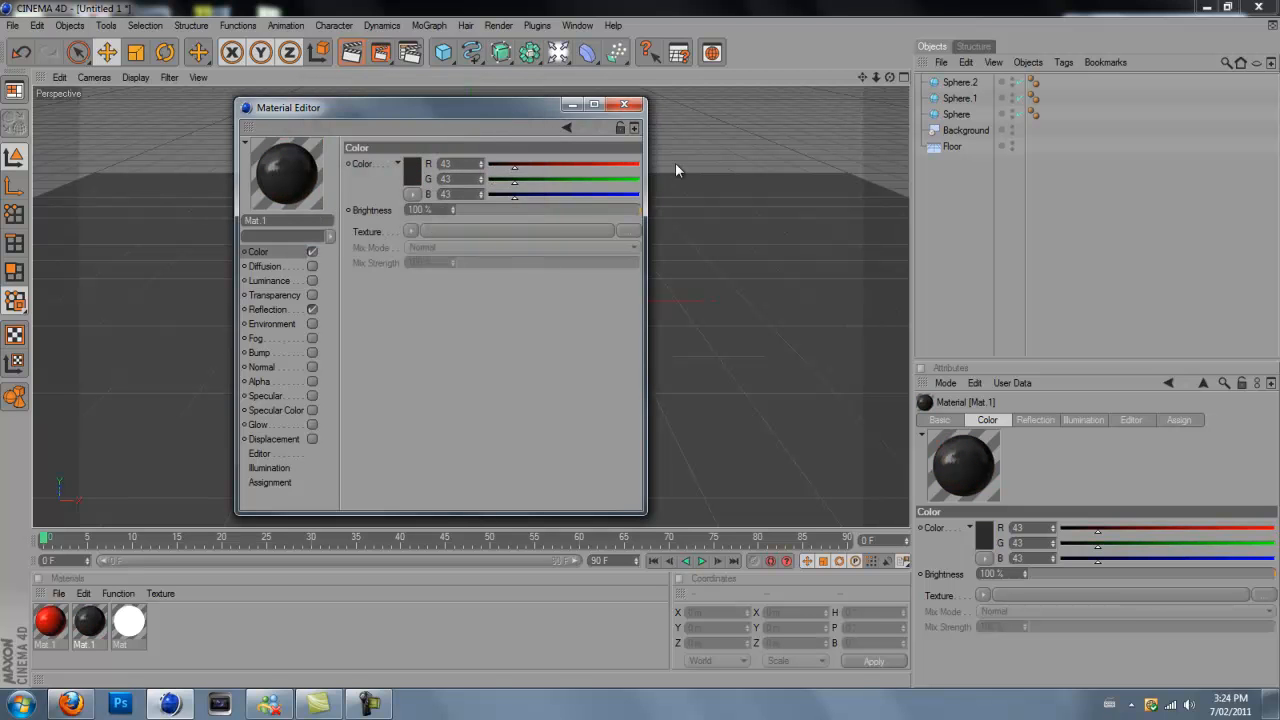
{"action": "left_click", "coordinate": [623, 106]}
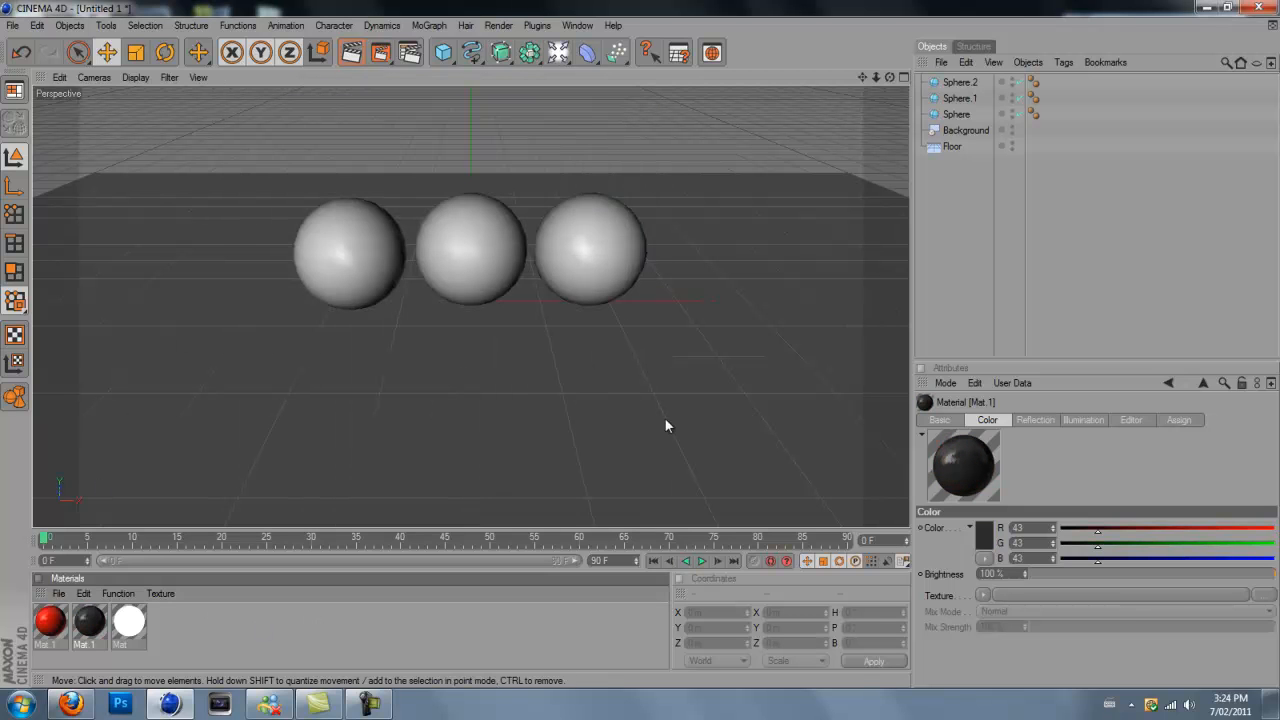
Apply the dark grey material to the two outer spheres and the red material to the middle sphere
{"action": "left_click", "coordinate": [585, 245]}
{"action": "left_click_drag", "start_coordinate": [90, 628], "coordinate": [962, 84]}
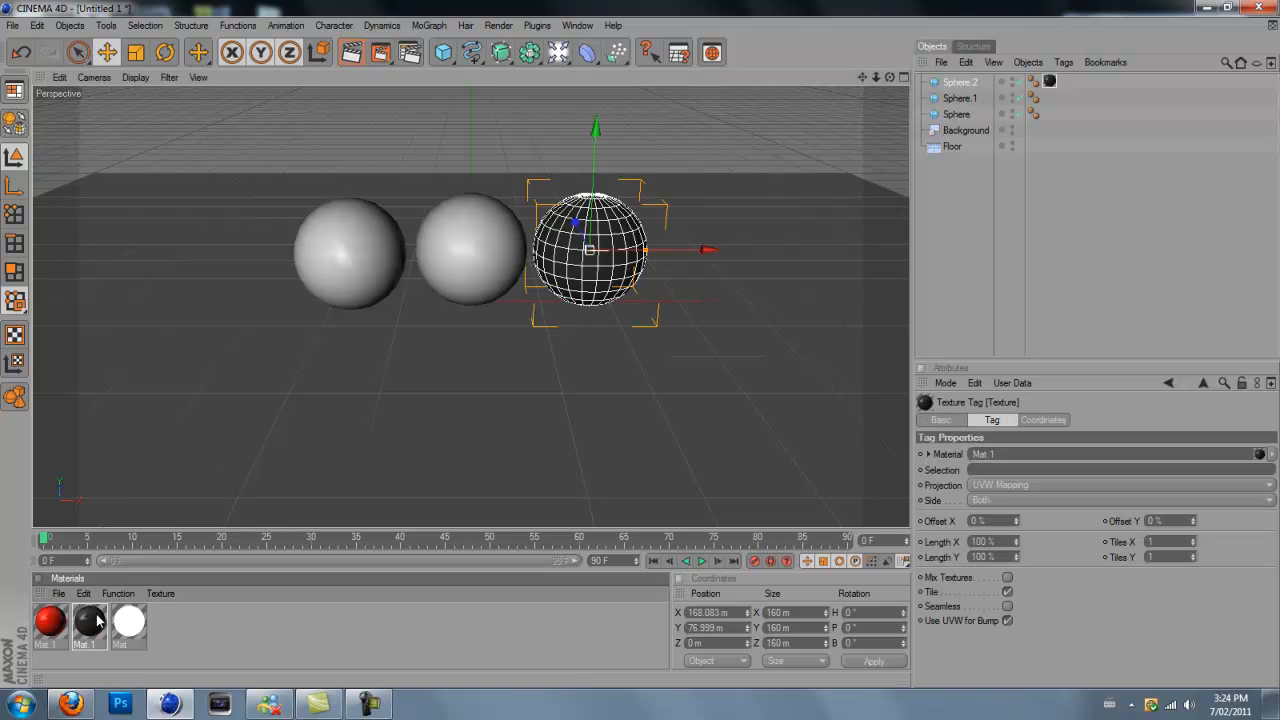
{"action": "left_click_drag", "start_coordinate": [93, 630], "coordinate": [962, 98]}
{"action": "left_click_drag", "start_coordinate": [68, 632], "coordinate": [964, 114]}
{"action": "left_click", "coordinate": [921, 270]}
Render a preview of the three spheres in the perspective view
{"action": "left_click", "coordinate": [351, 52]}
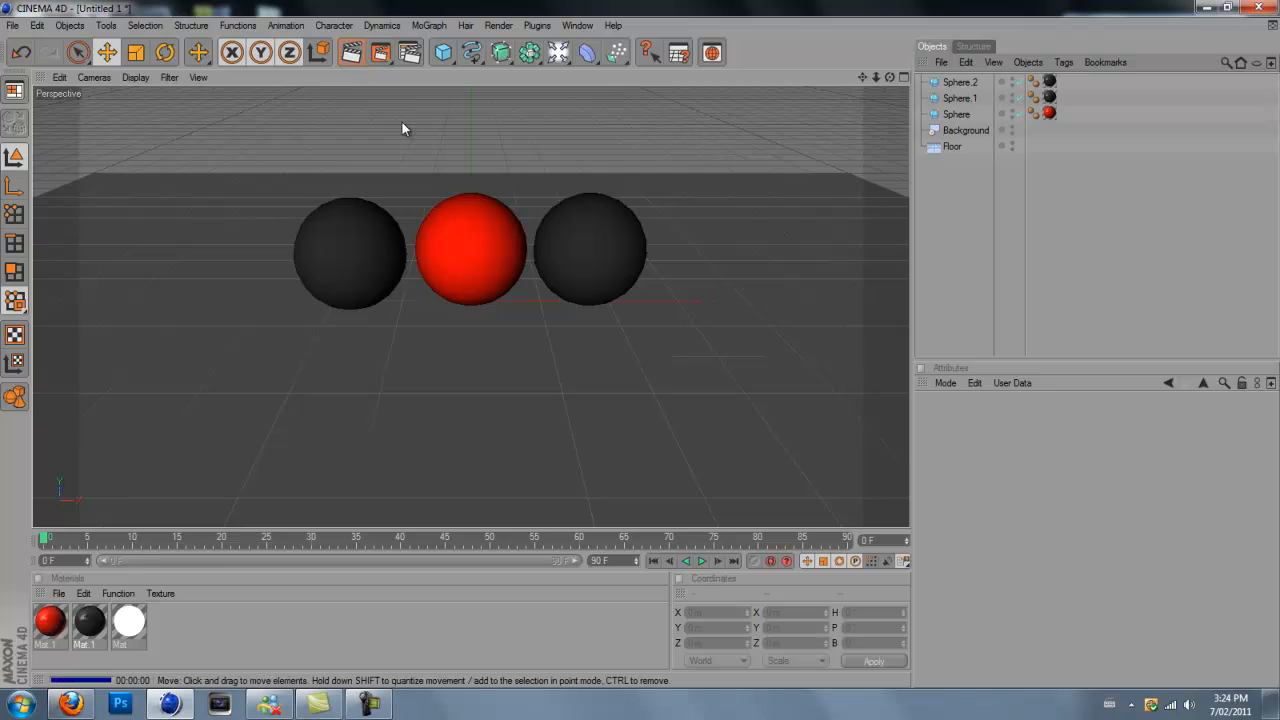
{"action": "left_click", "coordinate": [890, 75]}
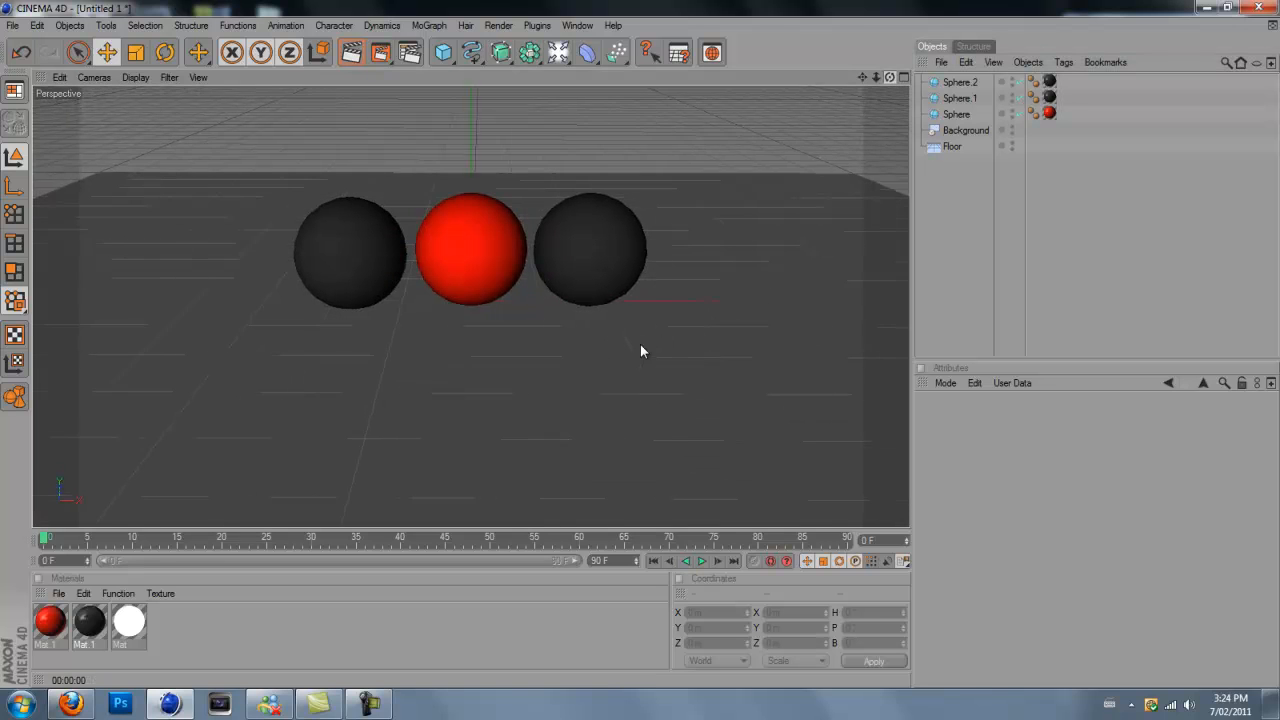
{"action": "left_click", "coordinate": [351, 52]}
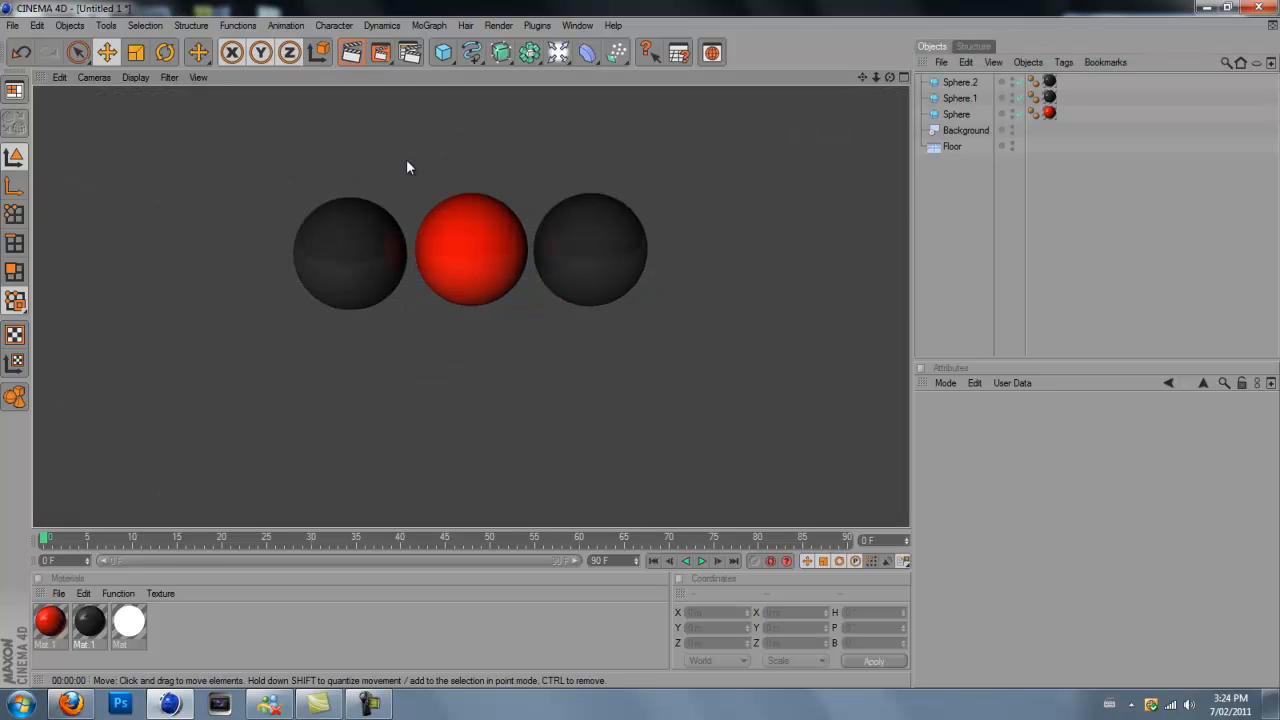
Add a plane object and raise it above the three spheres to a height of about 245 m
{"action": "left_click", "coordinate": [890, 77]}
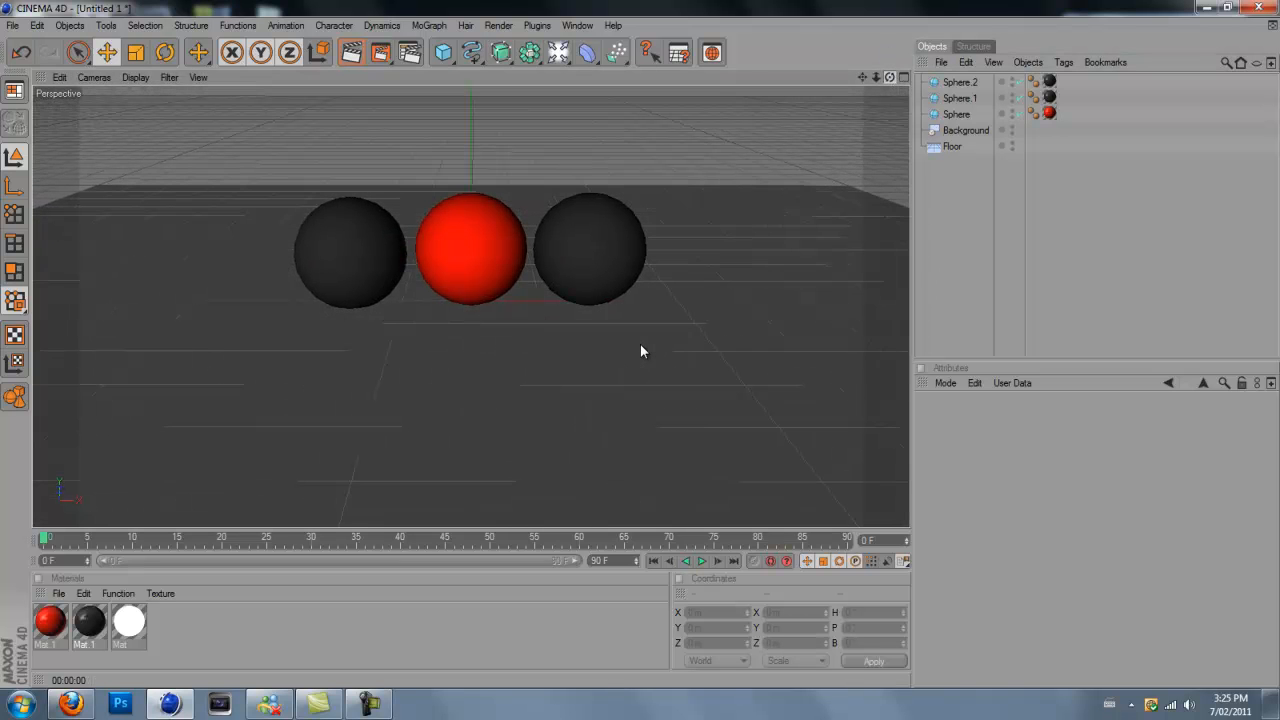
{"action": "scroll", "coordinate": [705, 163], "scroll_direction": "down", "scroll_amount": 1}
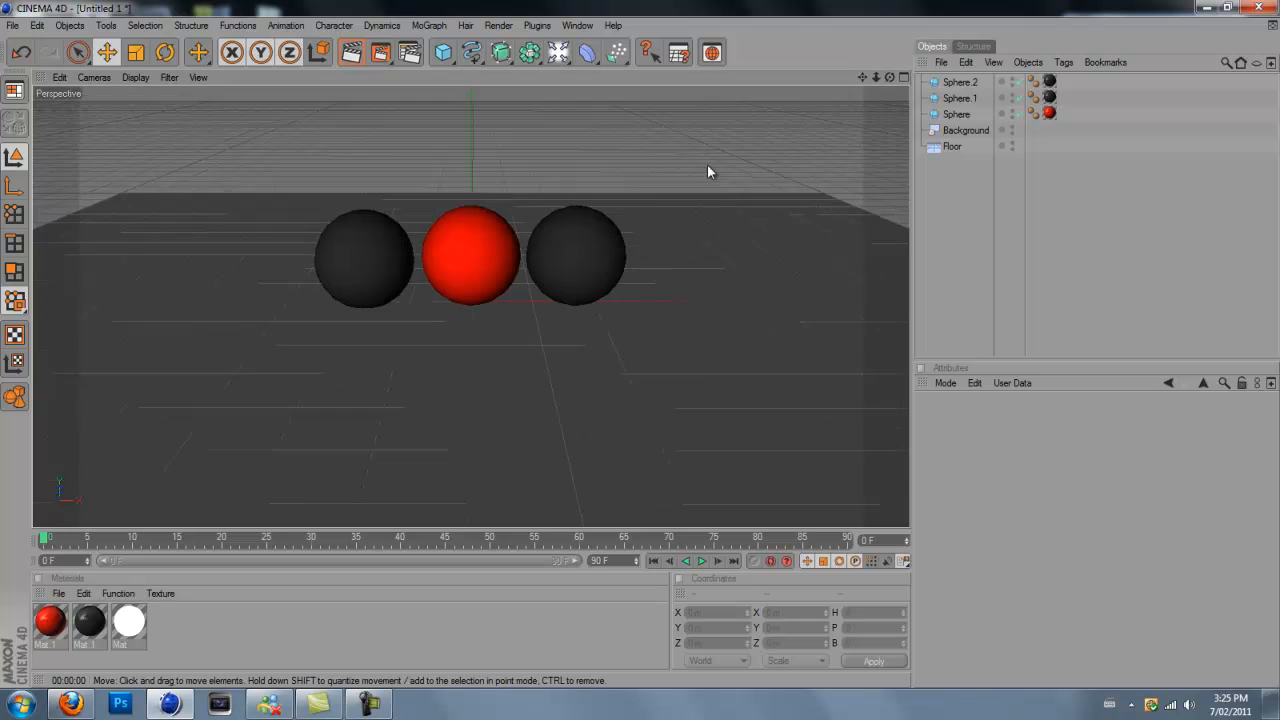
{"action": "scroll", "coordinate": [884, 82], "scroll_direction": "down", "scroll_amount": 1}
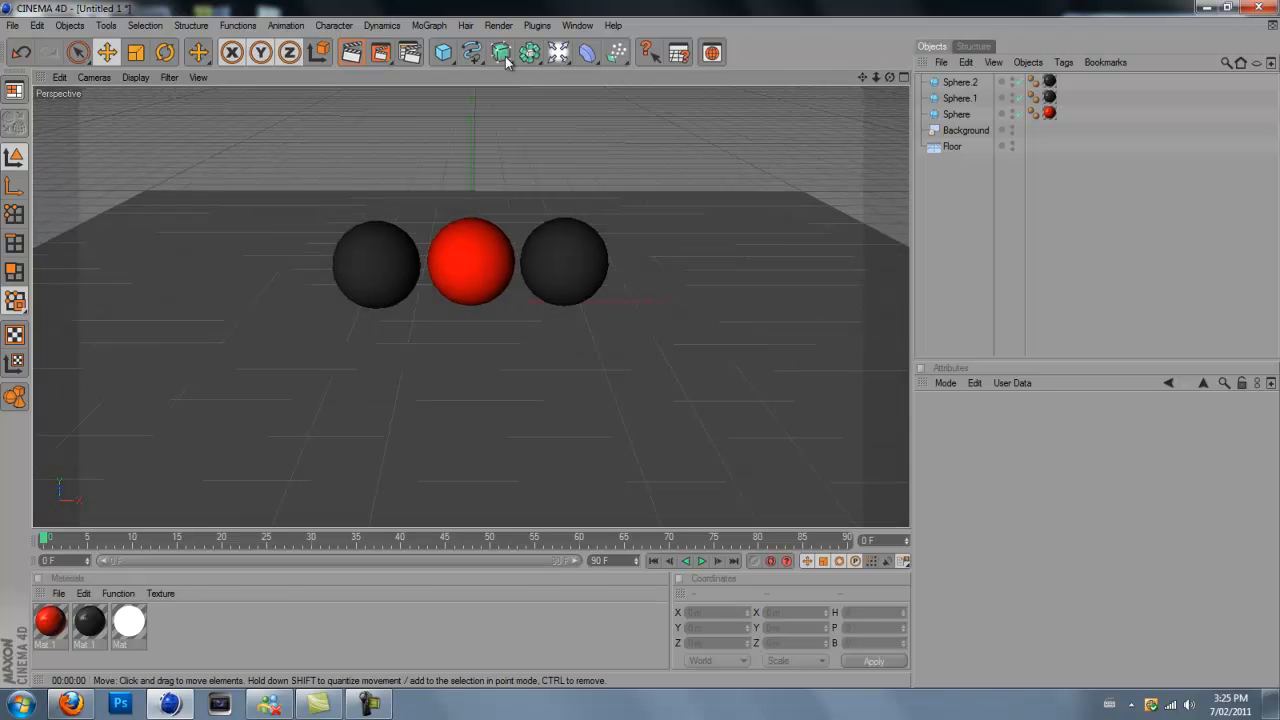
{"action": "left_click", "coordinate": [444, 53]}
{"action": "left_click", "coordinate": [580, 100]}
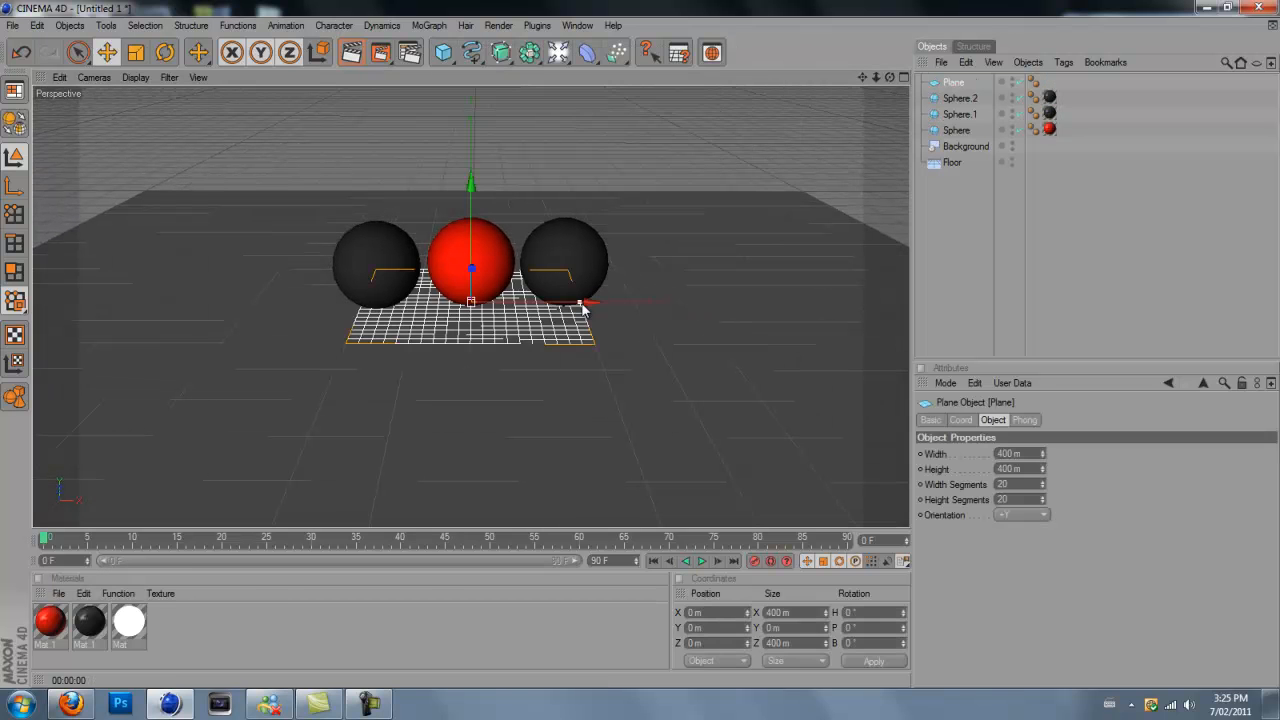
{"action": "left_click_drag", "start_coordinate": [473, 182], "coordinate": [473, 72]}
{"action": "scroll", "coordinate": [840, 205], "scroll_direction": "down", "scroll_amount": 1}
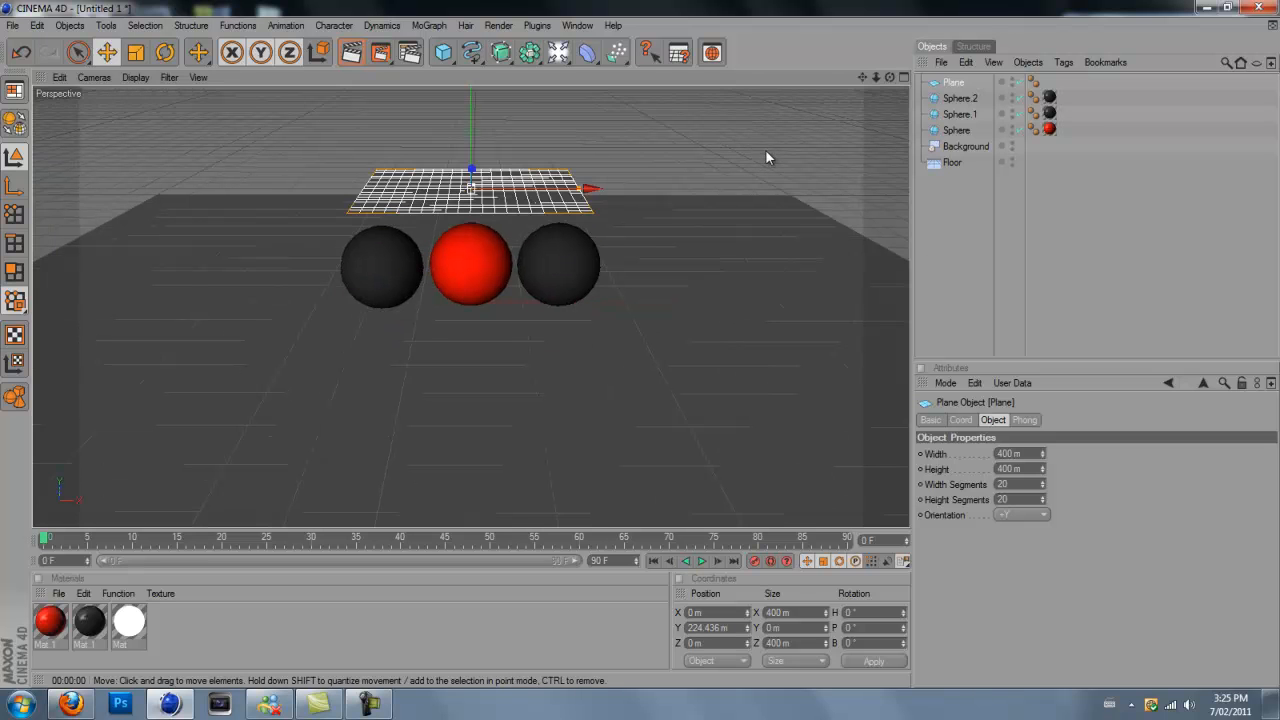
{"action": "left_click_drag", "start_coordinate": [888, 78], "coordinate": [640, 370]}
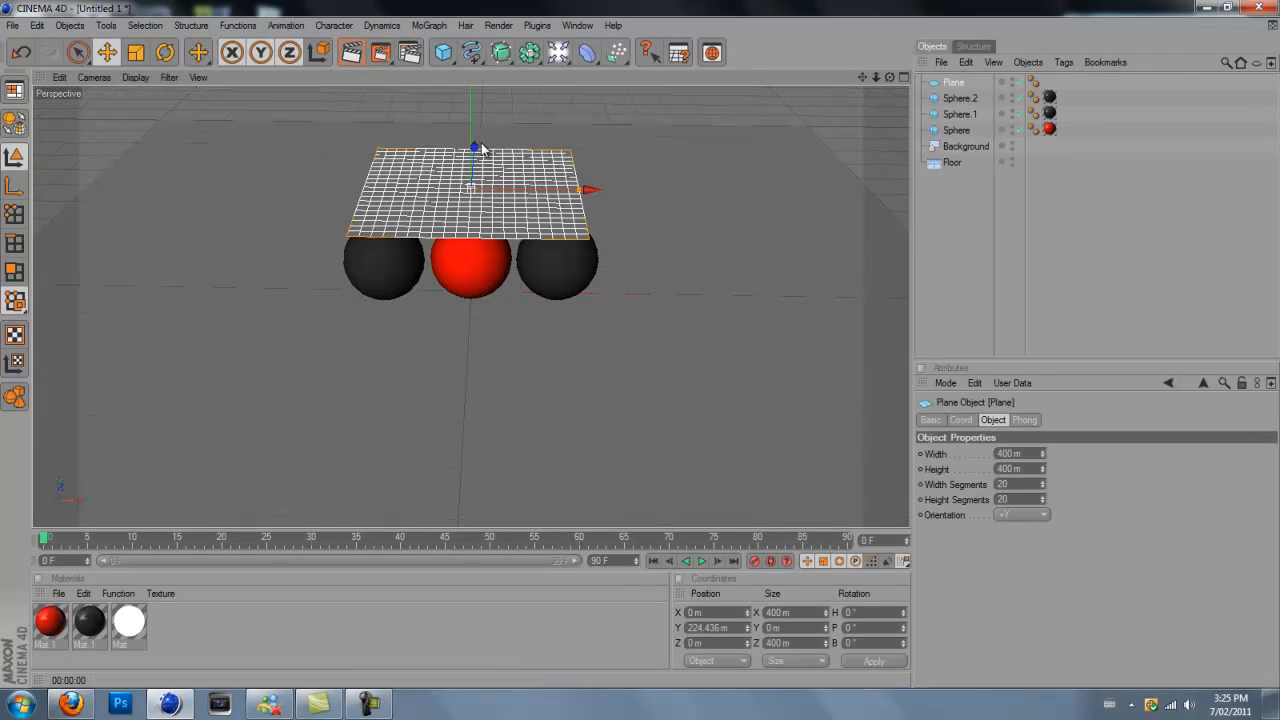
{"action": "left_click_drag", "start_coordinate": [474, 130], "coordinate": [732, 211]}
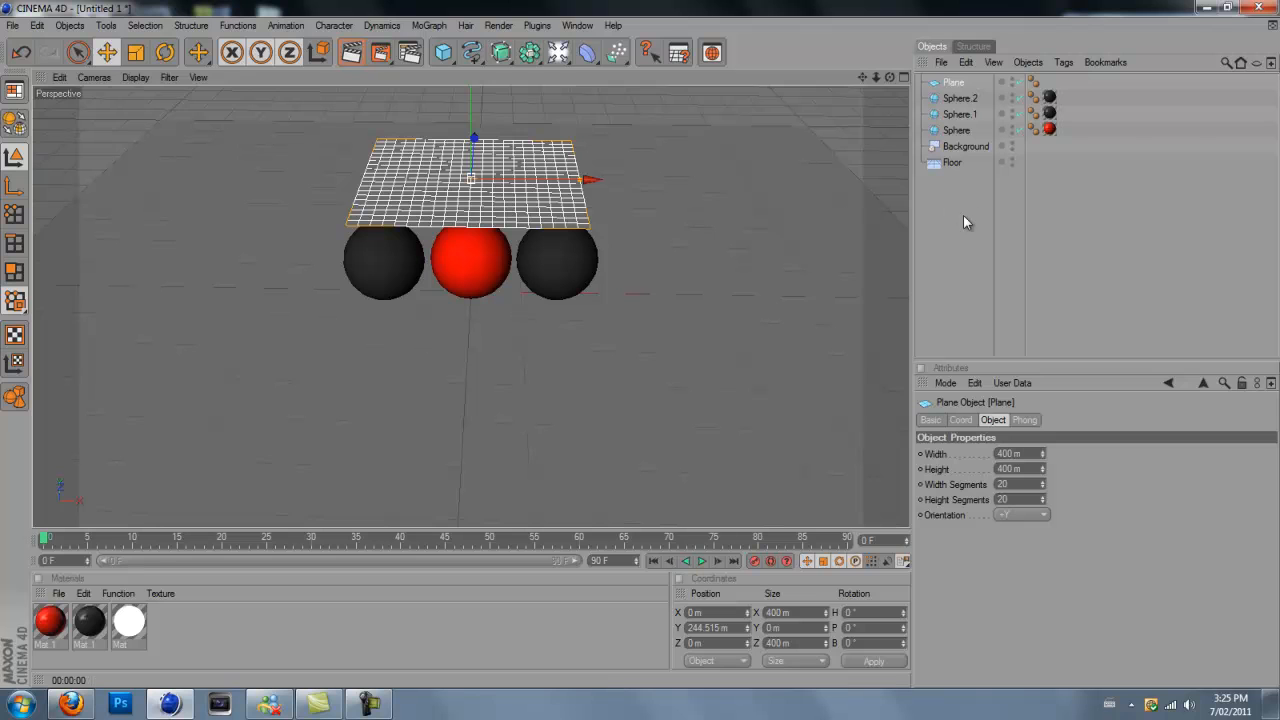
{"action": "left_click", "coordinate": [968, 424]}
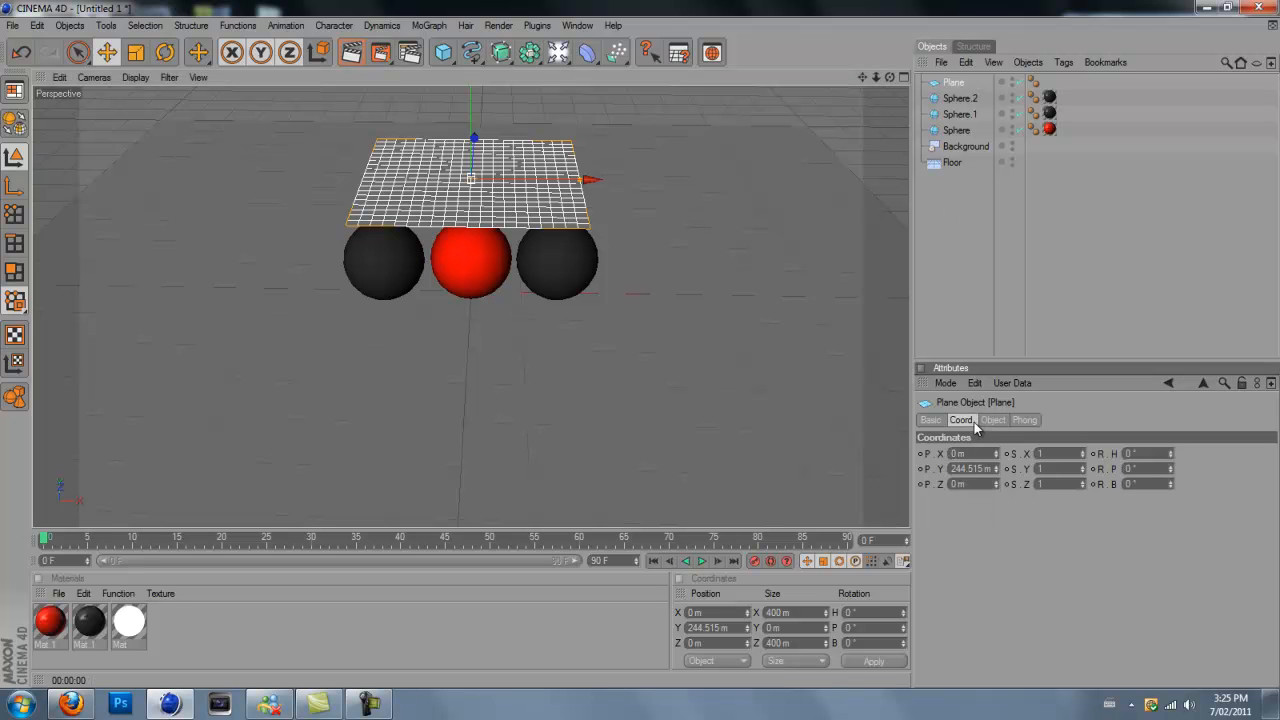
{"action": "left_click", "coordinate": [930, 420]}
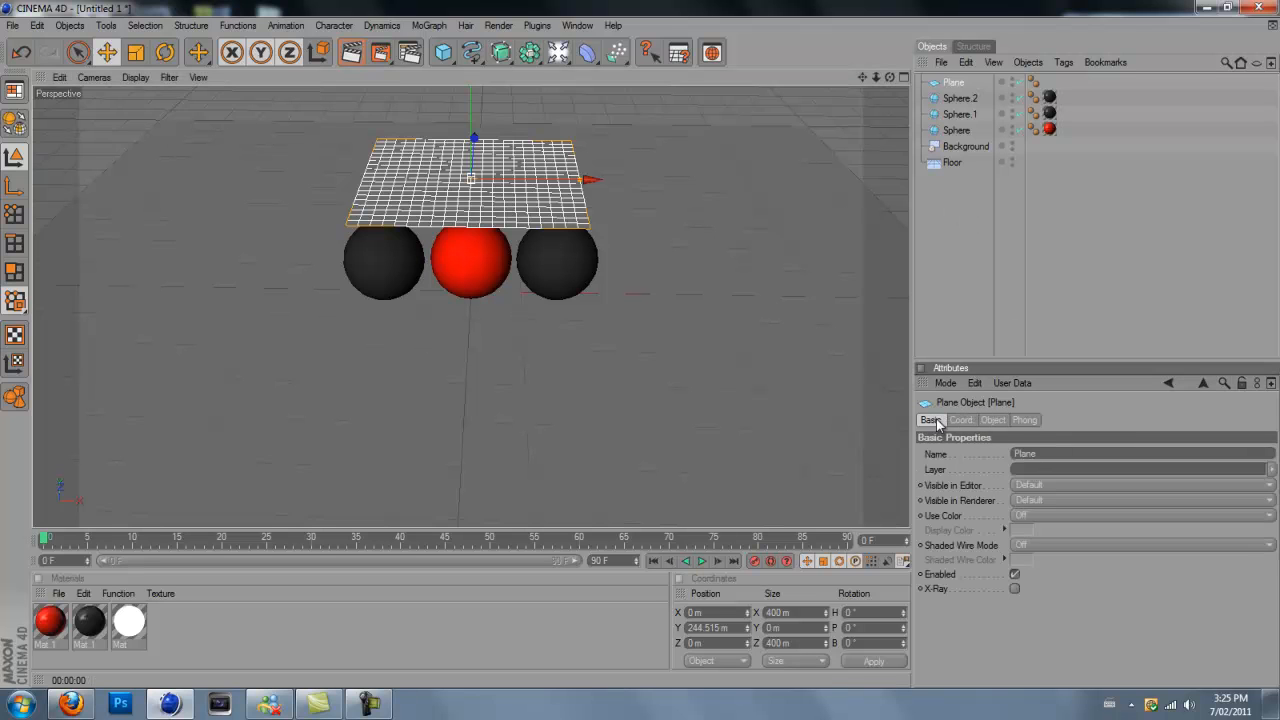
{"action": "left_click", "coordinate": [993, 421]}
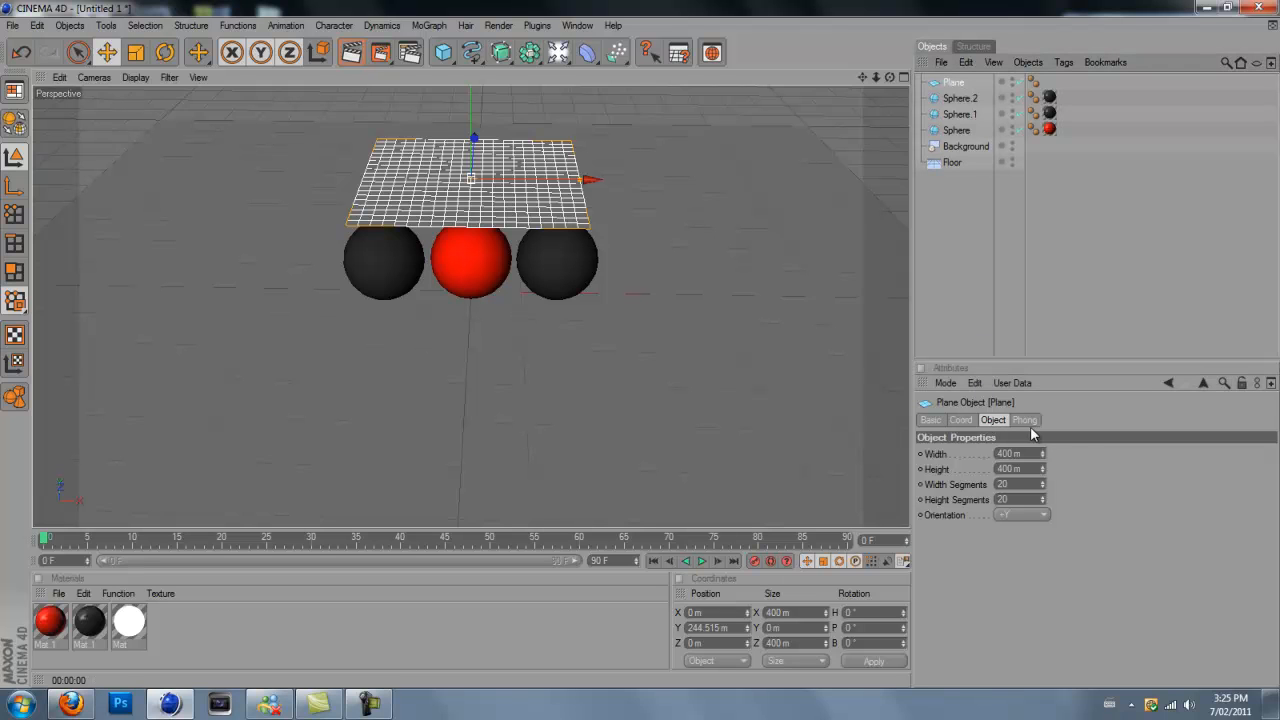
{"action": "left_click", "coordinate": [975, 421]}
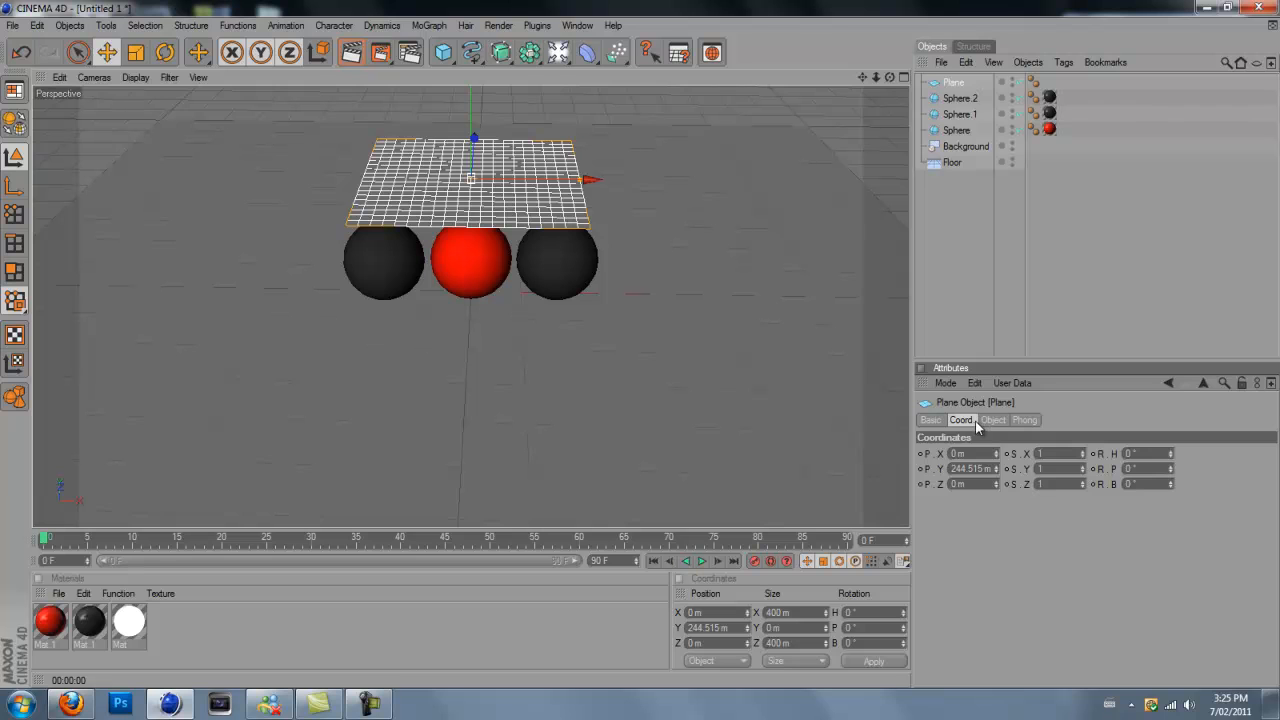
{"action": "right_click", "coordinate": [956, 85]}
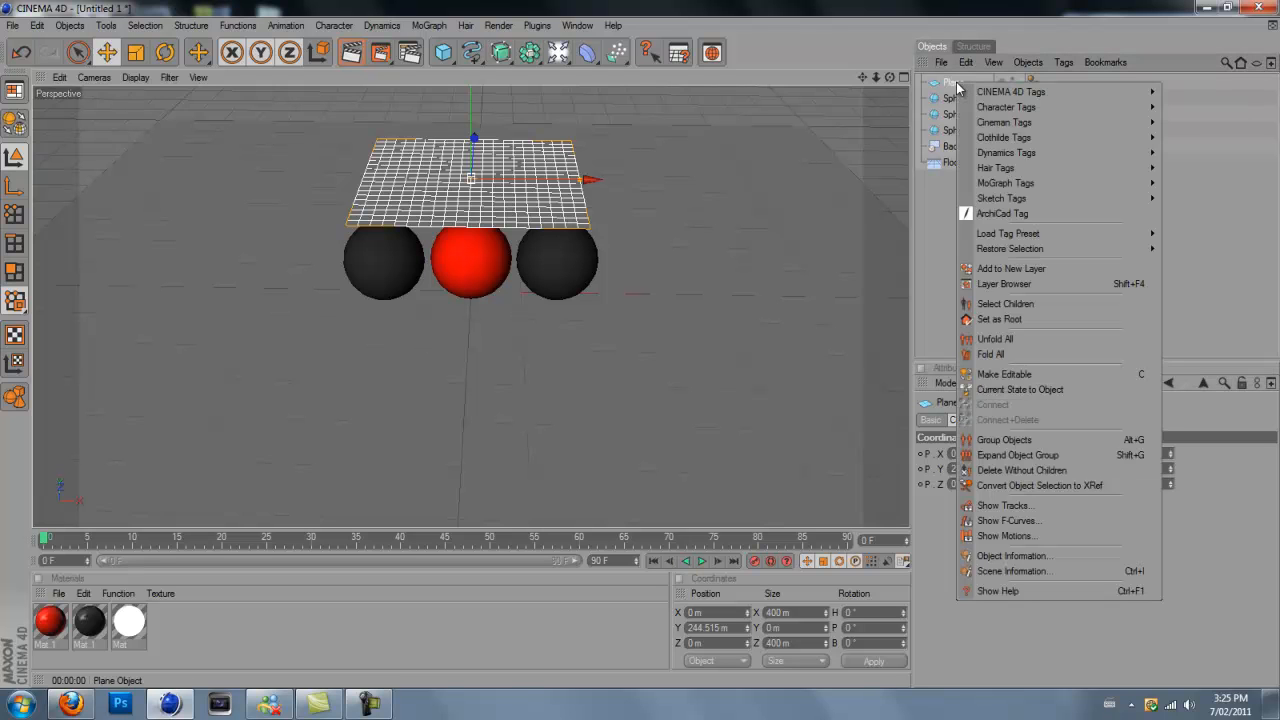
{"action": "left_click", "coordinate": [924, 249]}
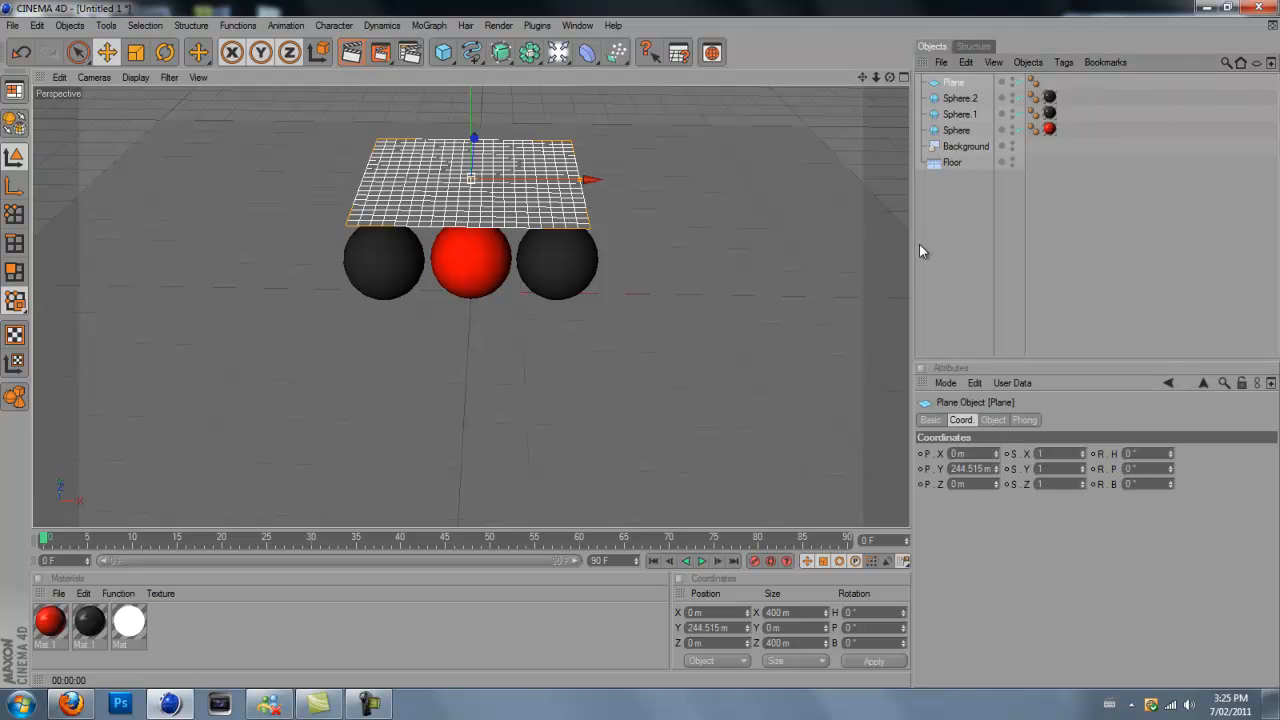
Add a MoGraph Cloner object and nest the plane inside it
{"action": "left_click", "coordinate": [432, 26]}
{"action": "left_click", "coordinate": [483, 113]}
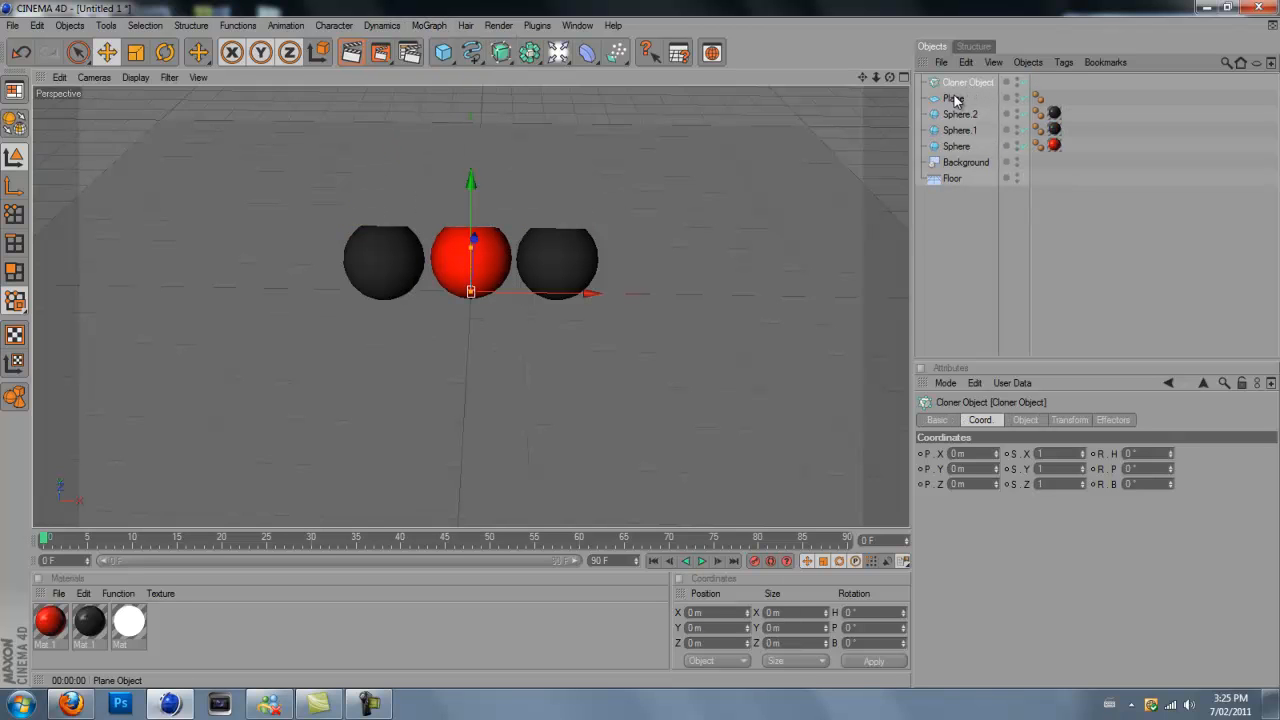
{"action": "left_click_drag", "start_coordinate": [959, 100], "coordinate": [962, 91]}
{"action": "left_click_drag", "start_coordinate": [967, 88], "coordinate": [640, 350]}
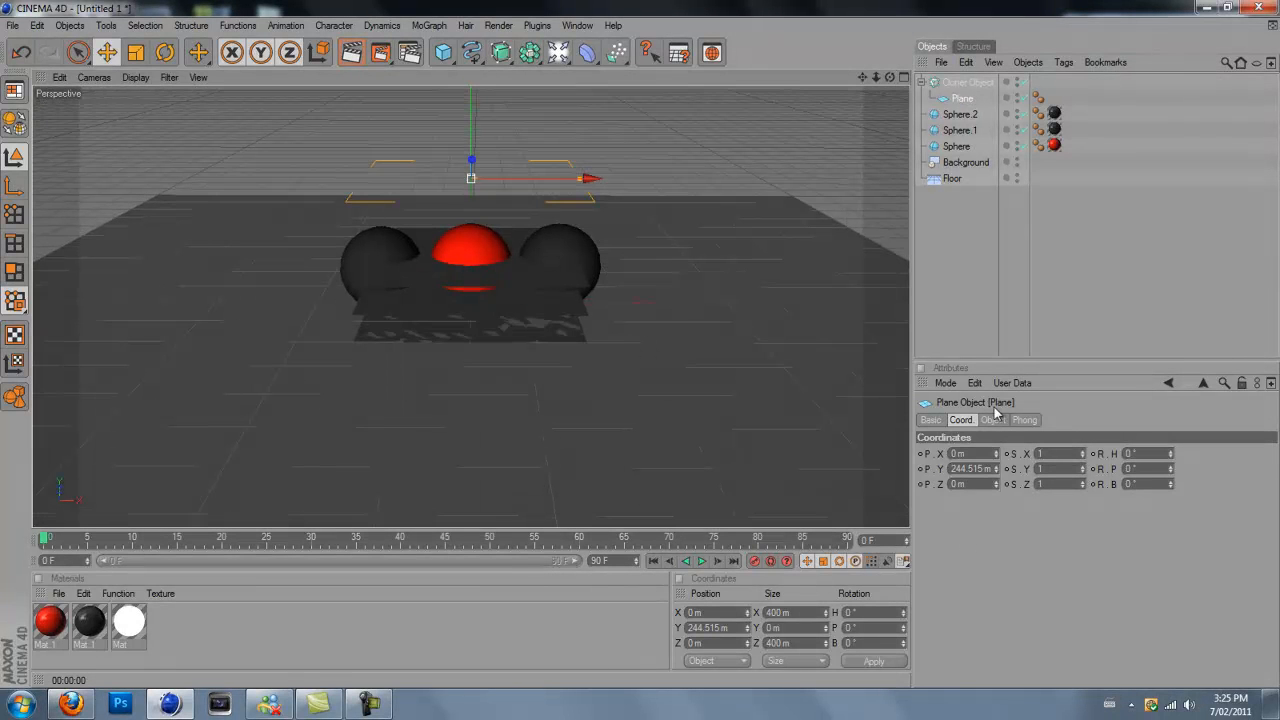
Set the cloner to Grid Array mode with a count of 3 by 1 by 3
{"action": "left_click", "coordinate": [966, 82]}
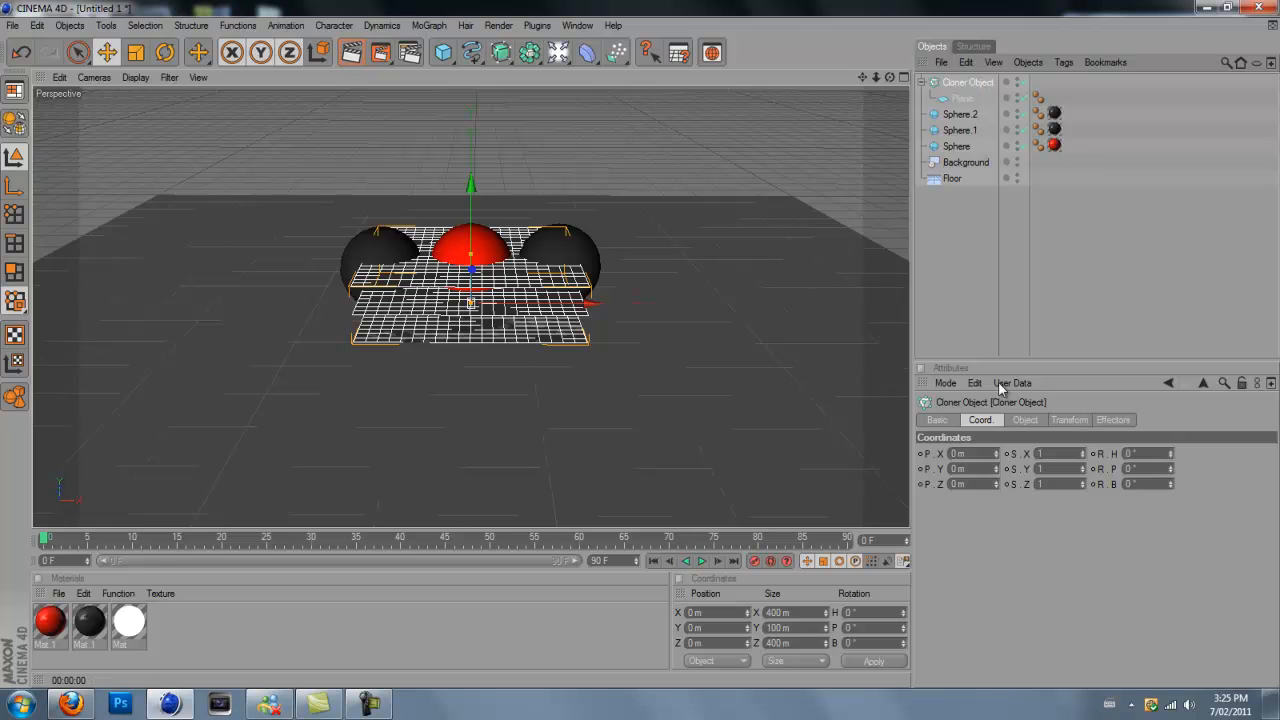
{"action": "left_click", "coordinate": [1020, 421]}
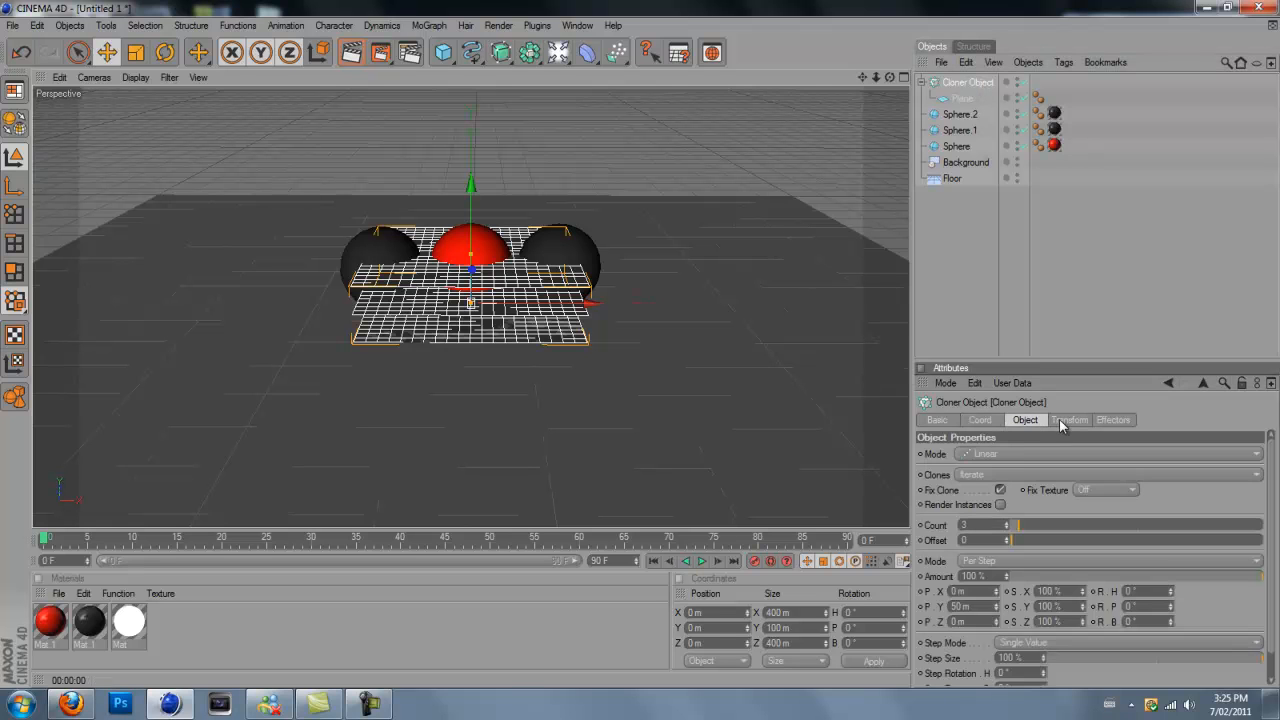
{"action": "left_click", "coordinate": [1010, 455]}
{"action": "left_click", "coordinate": [991, 515]}
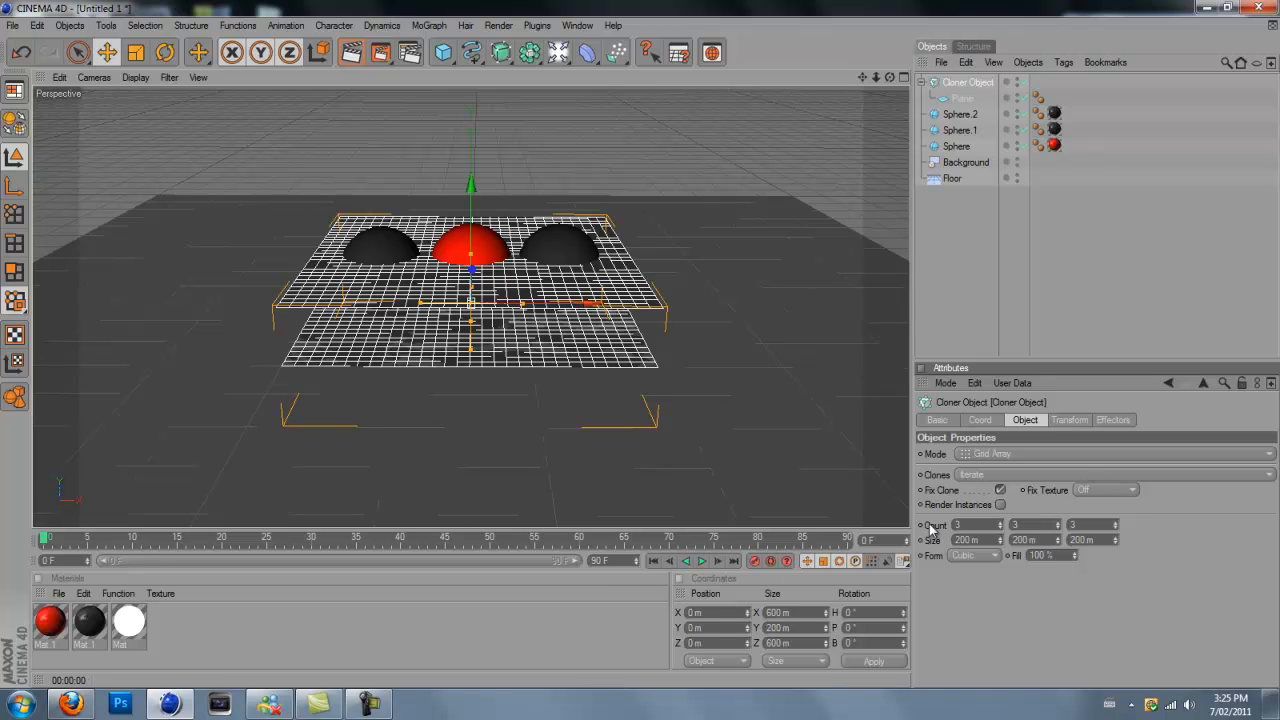
{"action": "left_click", "coordinate": [1058, 529]}
{"action": "left_click", "coordinate": [1058, 529]}
Raise the cloned planes above the spheres to a Y position of about 379 m
{"action": "left_click_drag", "start_coordinate": [471, 185], "coordinate": [471, 65]}
{"action": "scroll", "coordinate": [894, 268], "scroll_direction": "up", "scroll_amount": 3}
{"action": "scroll", "coordinate": [889, 258], "scroll_direction": "down", "scroll_amount": 3}
{"action": "left_click_drag", "start_coordinate": [890, 77], "coordinate": [641, 343]}
{"action": "scroll", "coordinate": [747, 177], "scroll_direction": "down", "scroll_amount": 5}
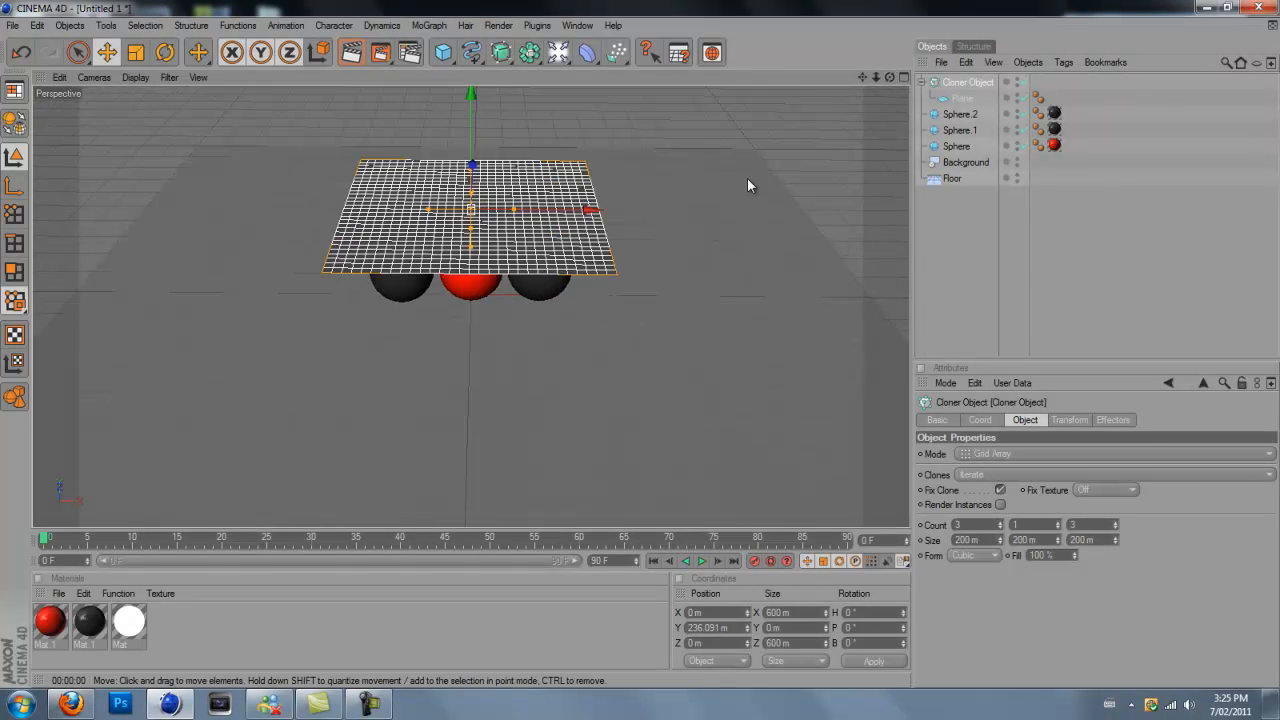
{"action": "left_click_drag", "start_coordinate": [471, 128], "coordinate": [471, 87]}
Spread the cloner grid to about 1006 m in X and 1004 m in Z, and raise it to a Y position of about 576 m
{"action": "mouse_move", "coordinate": [500, 207]}
{"action": "left_mouse_down"}
{"action": "mouse_move", "coordinate": [641, 345]}
{"action": "mouse_move", "coordinate": [479, 232]}
{"action": "mouse_move", "coordinate": [641, 349]}
{"action": "mouse_move", "coordinate": [472, 229]}
{"action": "mouse_move", "coordinate": [641, 348]}
{"action": "mouse_move", "coordinate": [474, 215]}
{"action": "mouse_move", "coordinate": [642, 349]}
{"action": "mouse_move", "coordinate": [489, 203]}
{"action": "left_mouse_up"}
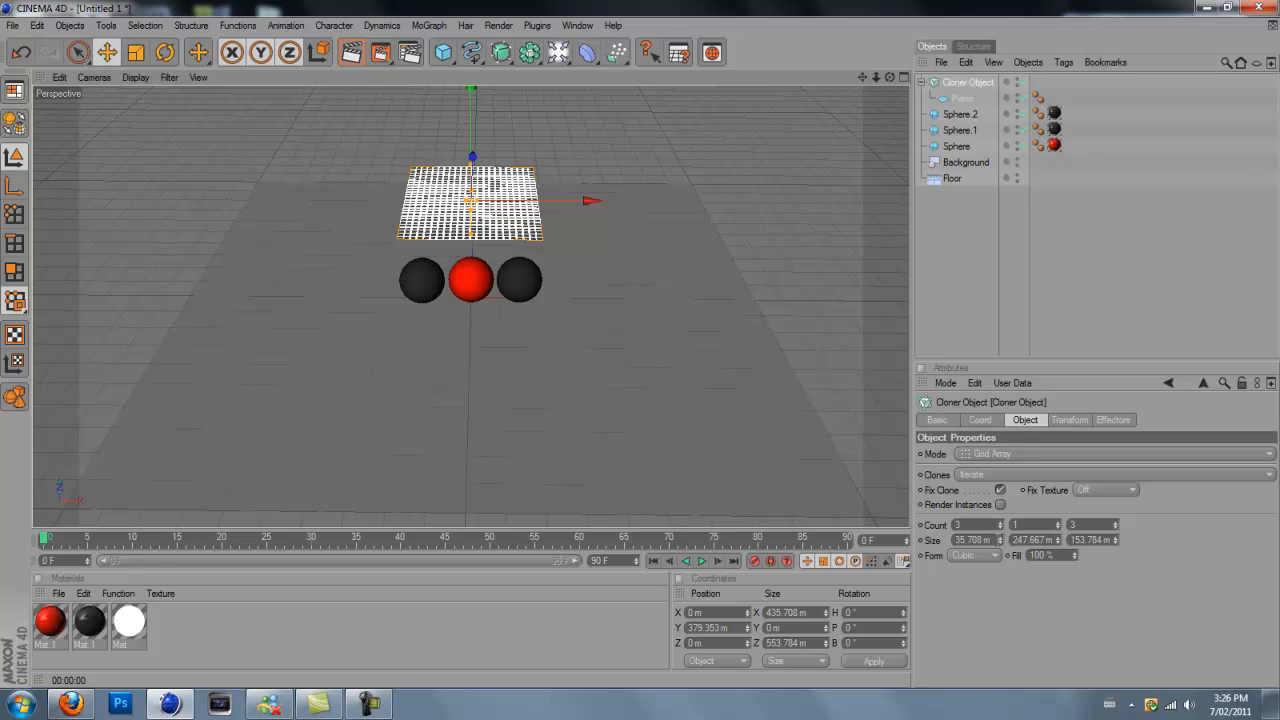
{"action": "left_click", "coordinate": [988, 421]}
{"action": "left_click", "coordinate": [1023, 423]}
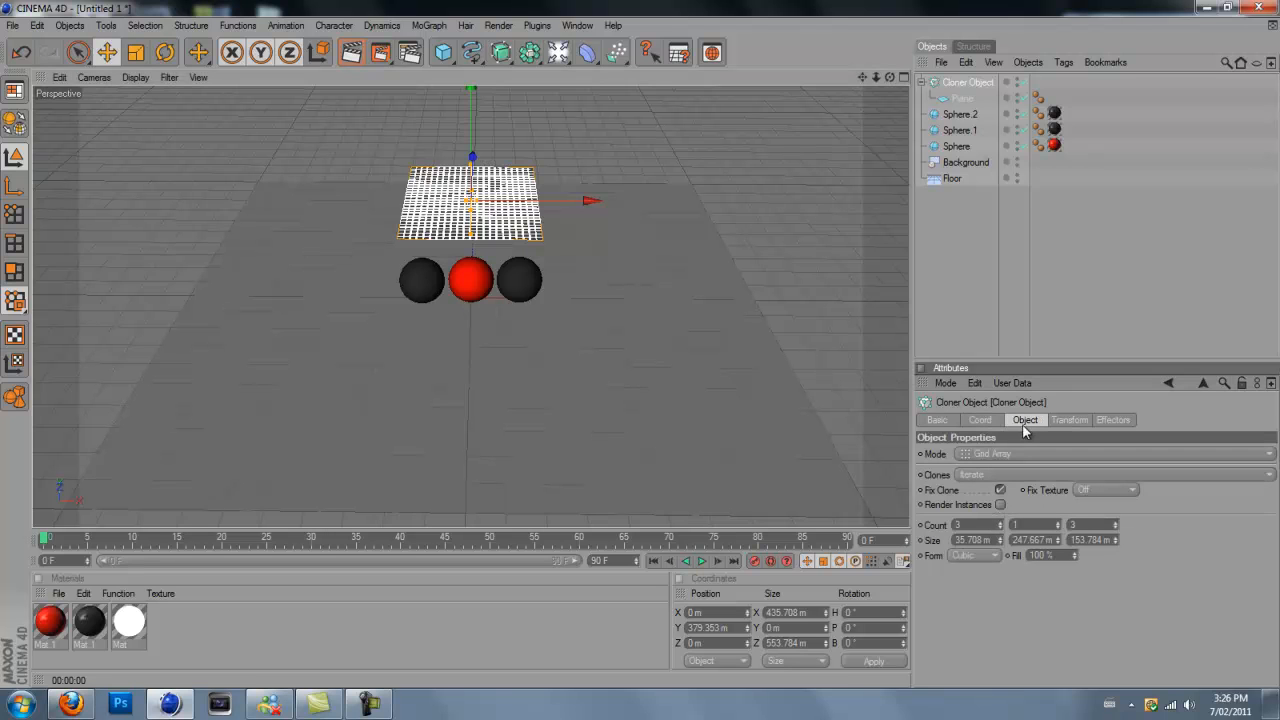
{"action": "left_click_drag", "start_coordinate": [999, 540], "coordinate": [1007, 537]}
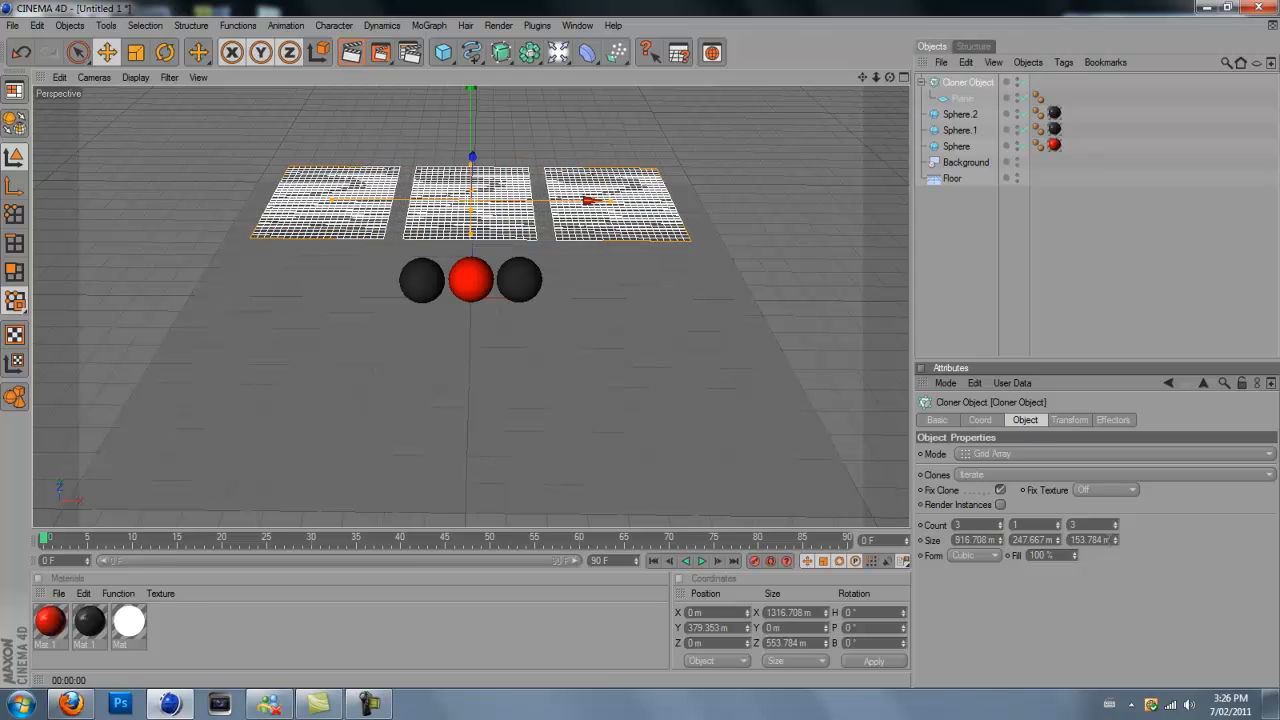
{"action": "left_click_drag", "start_coordinate": [1118, 539], "coordinate": [1120, 536]}
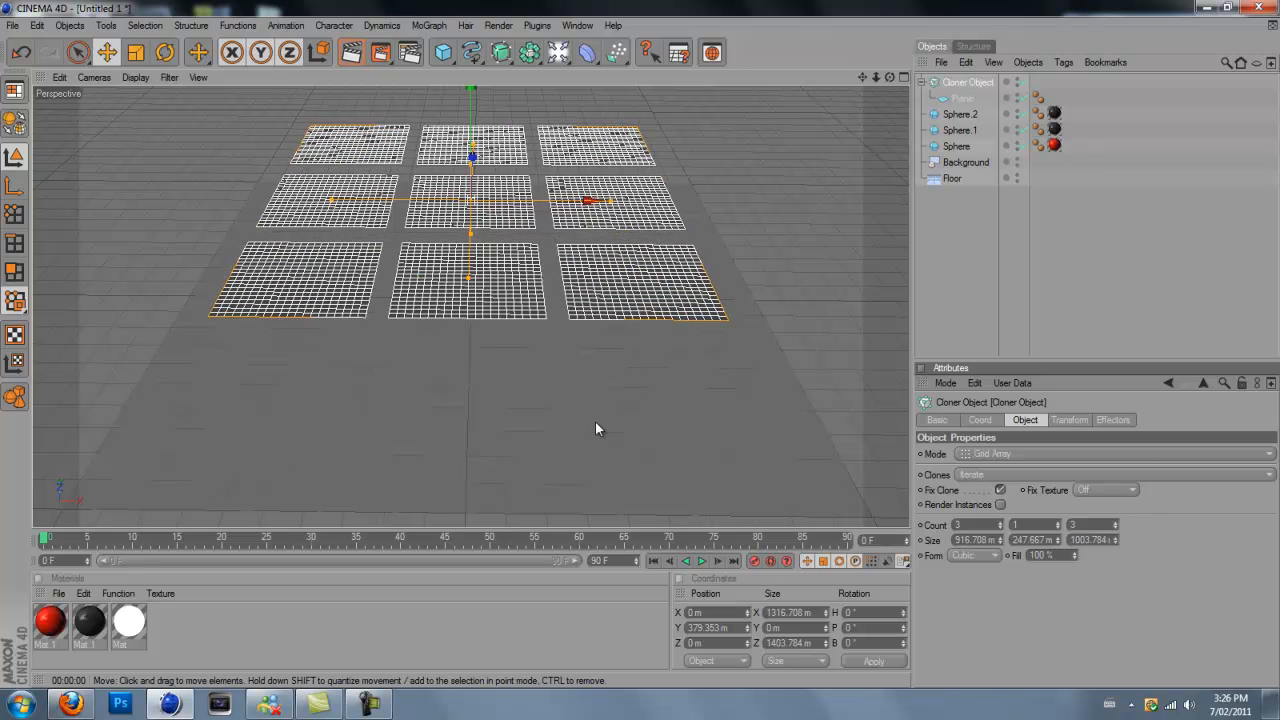
{"action": "left_click_drag", "start_coordinate": [1003, 541], "coordinate": [1002, 541]}
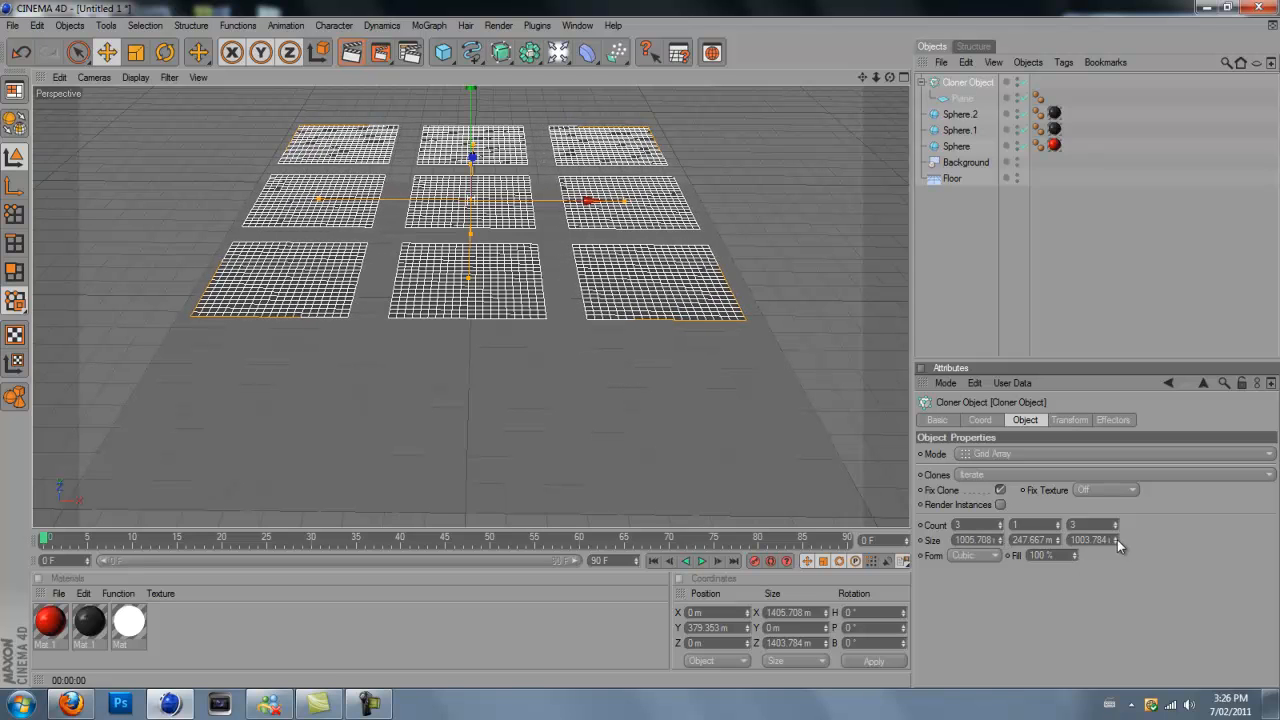
{"action": "left_click_drag", "start_coordinate": [472, 89], "coordinate": [472, 31]}
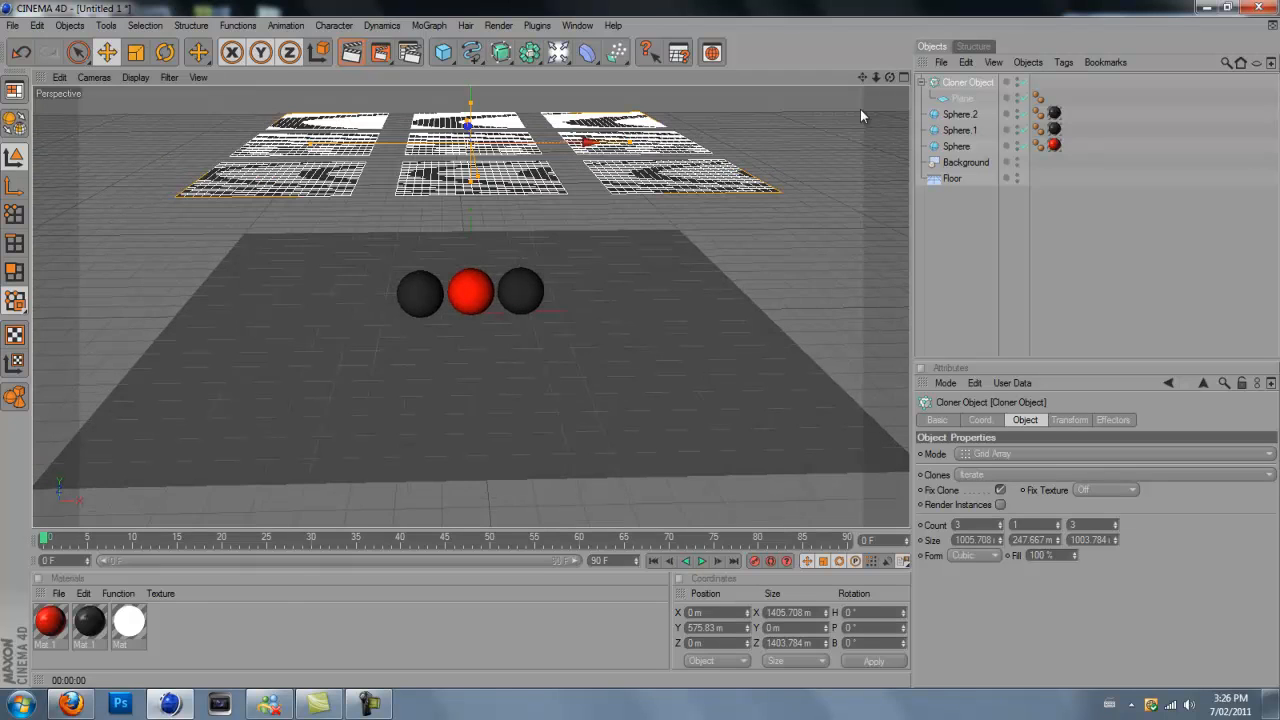
Apply the white material to the plane and its cloner, and render a close preview of the spheres
{"action": "left_click_drag", "start_coordinate": [125, 633], "coordinate": [994, 204]}
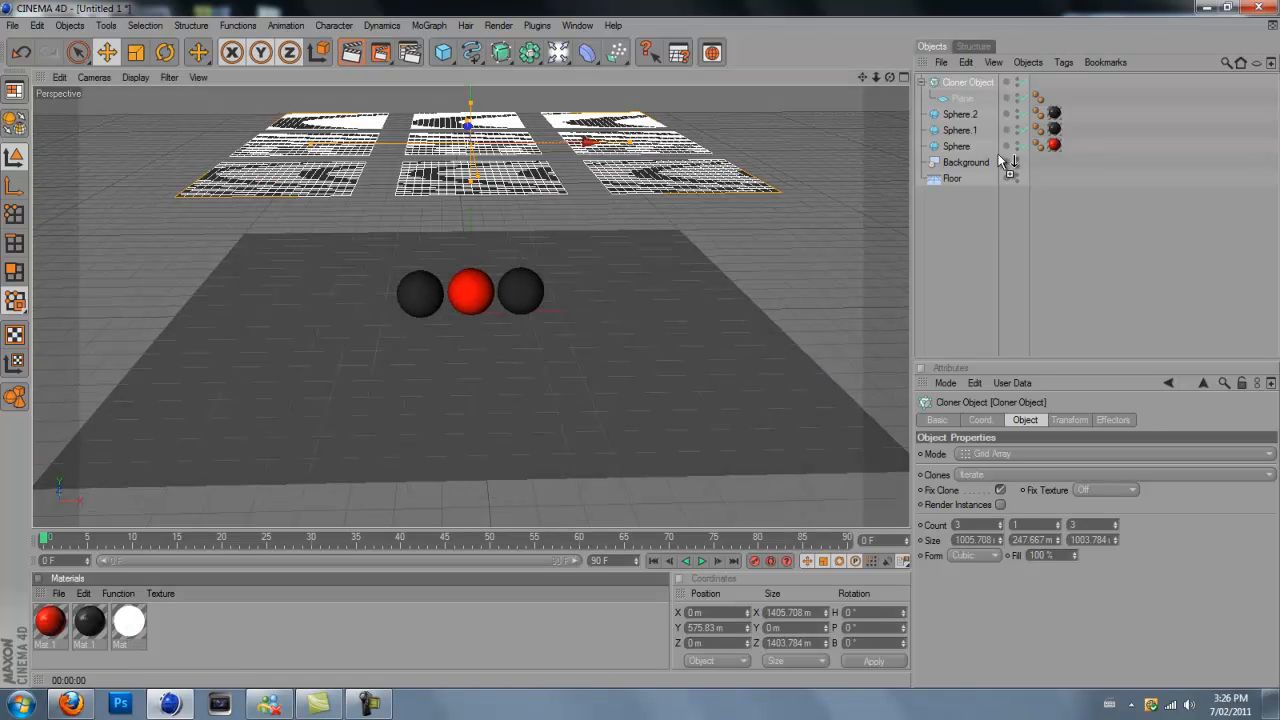
{"action": "left_click_drag", "start_coordinate": [971, 96], "coordinate": [977, 83]}
{"action": "left_click_drag", "start_coordinate": [641, 354], "coordinate": [641, 344], "text": "alt"}
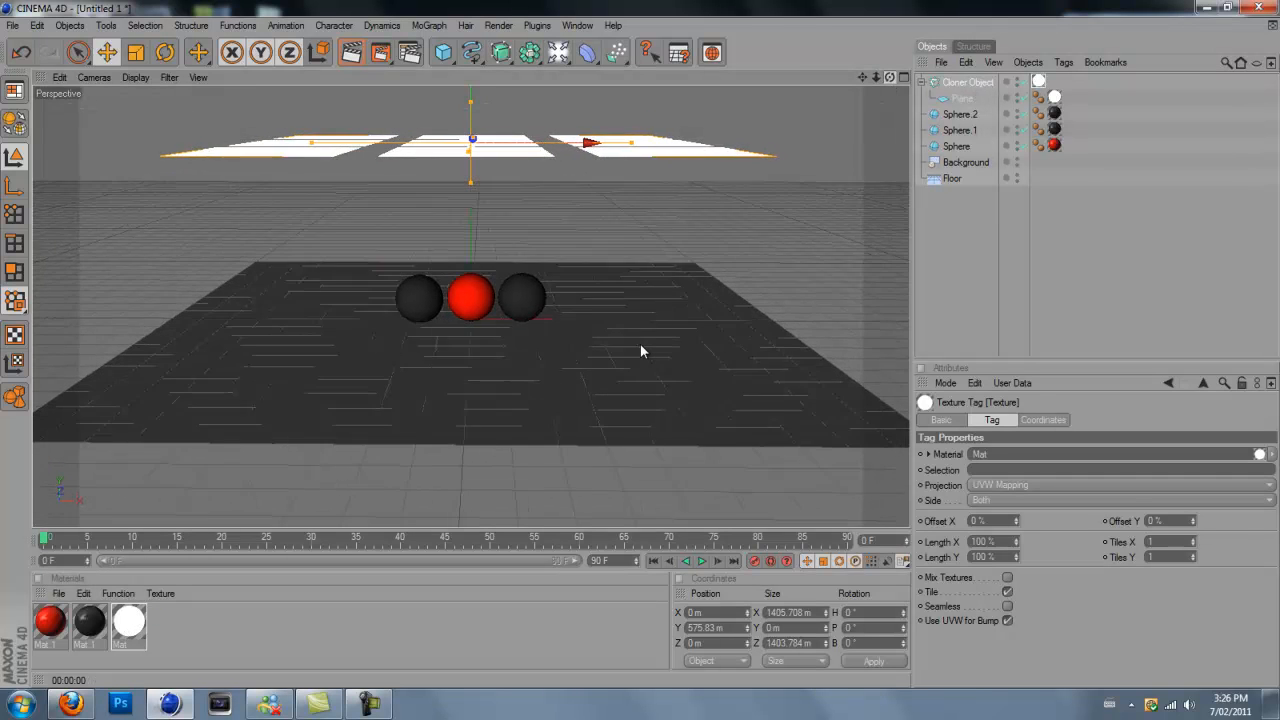
{"action": "scroll", "coordinate": [467, 336], "scroll_direction": "up", "scroll_amount": 8}
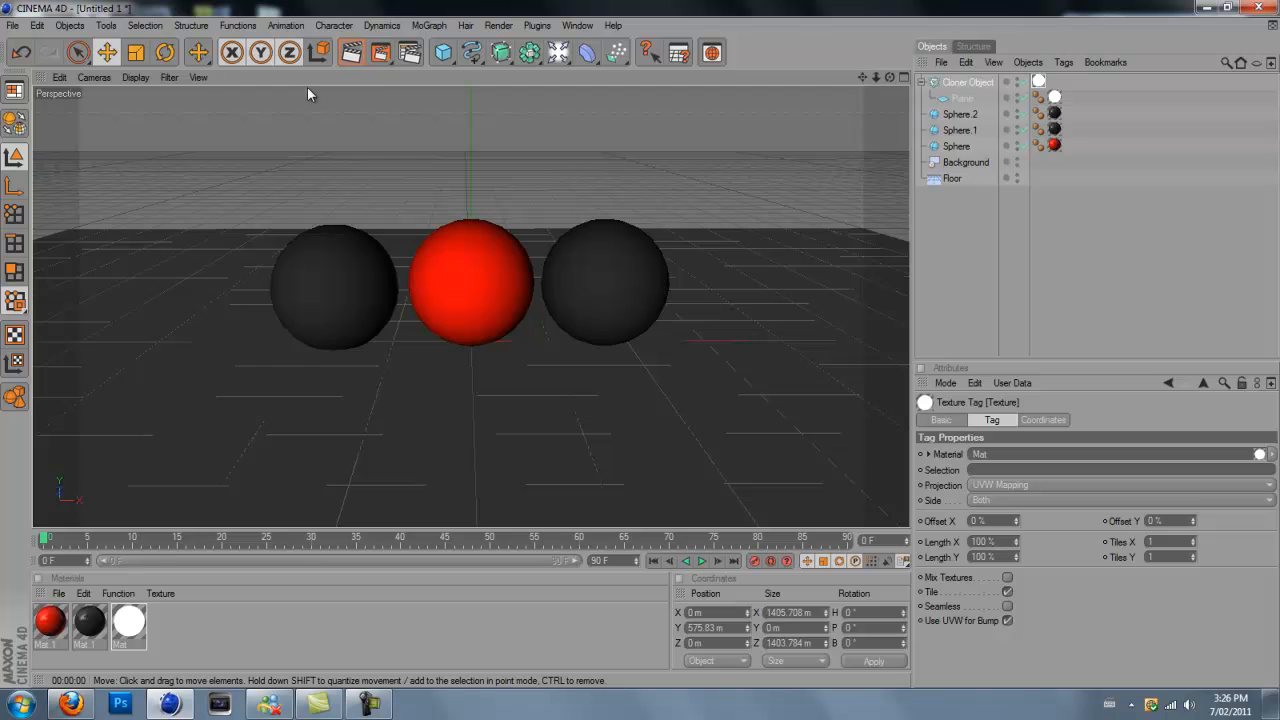
{"action": "left_click", "coordinate": [351, 52]}
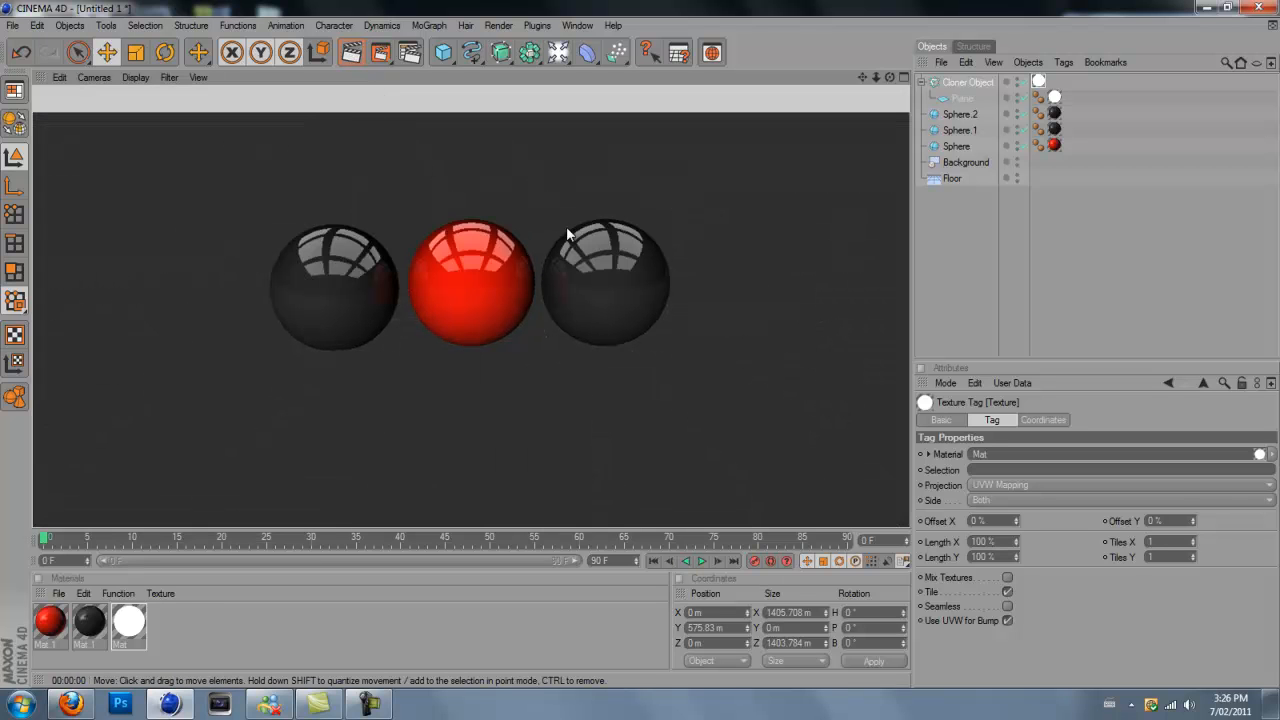
Add a Compositing tag to the floor with Self Shadowing off and Compositing Background on
{"action": "left_click_drag", "start_coordinate": [890, 77], "coordinate": [640, 345]}
{"action": "right_click", "coordinate": [963, 180]}
{"action": "mouse_move", "coordinate": [1020, 190]}
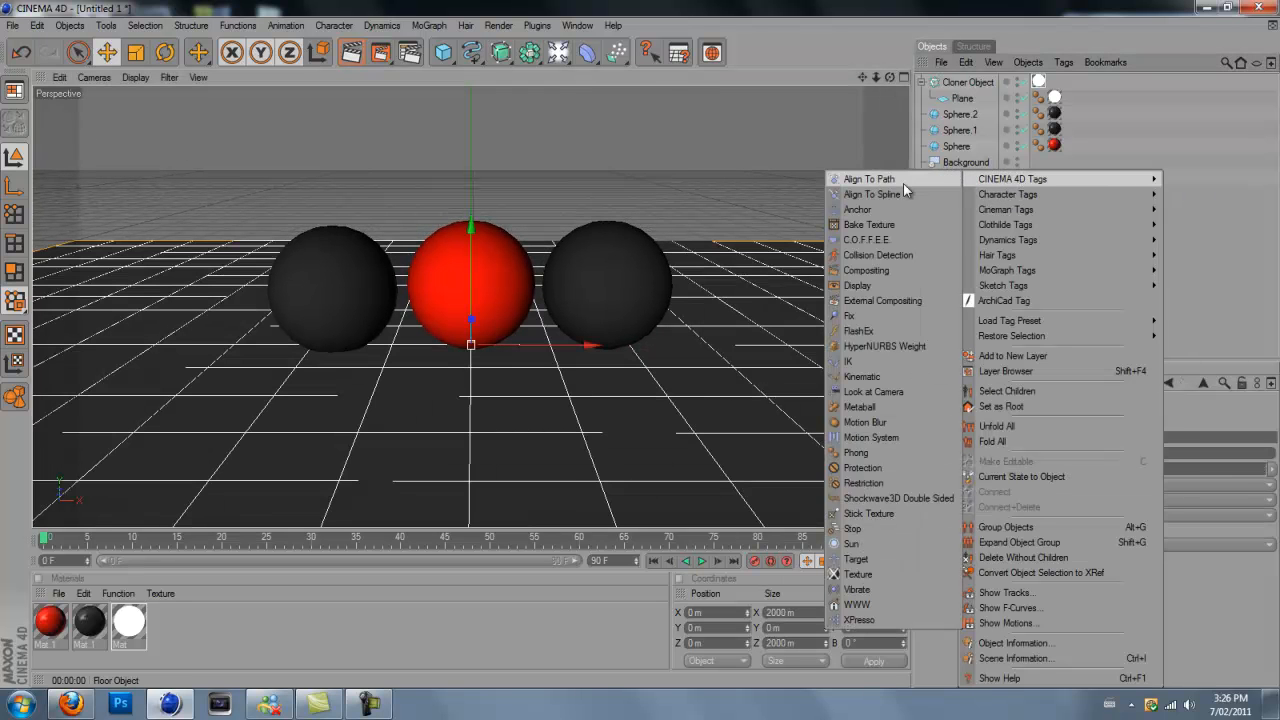
{"action": "left_click", "coordinate": [923, 271]}
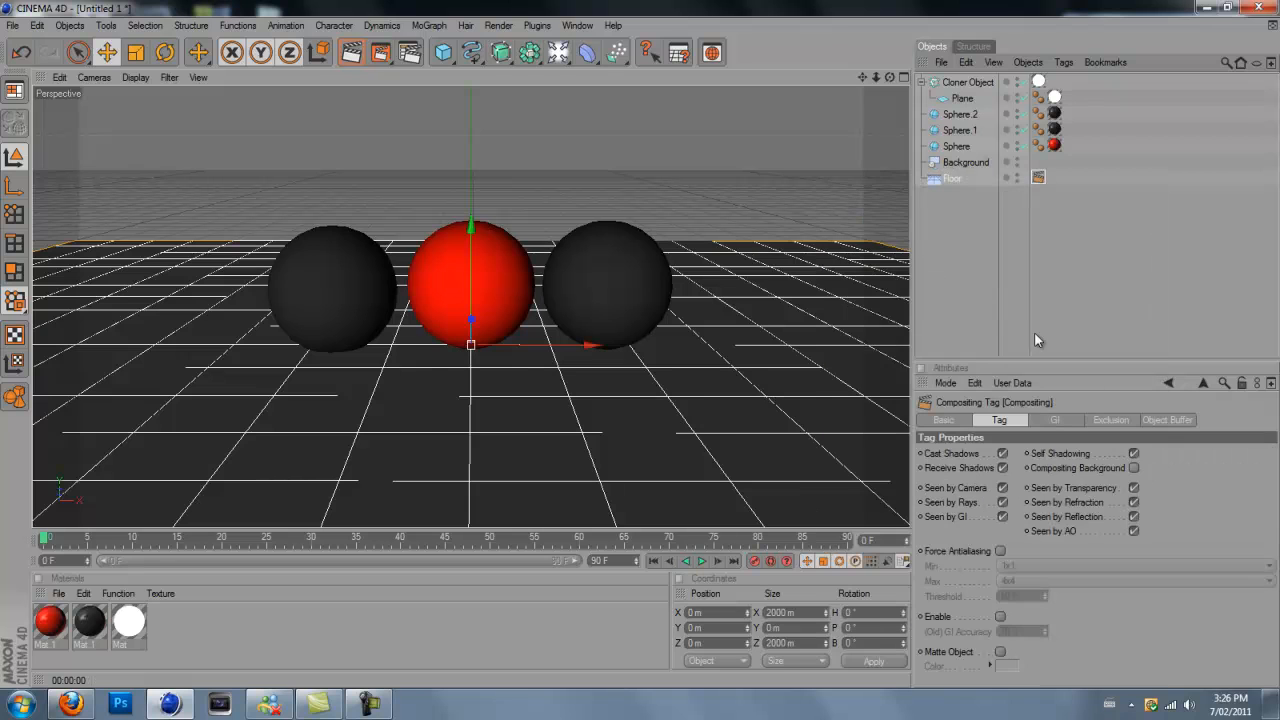
{"action": "left_click", "coordinate": [1134, 454]}
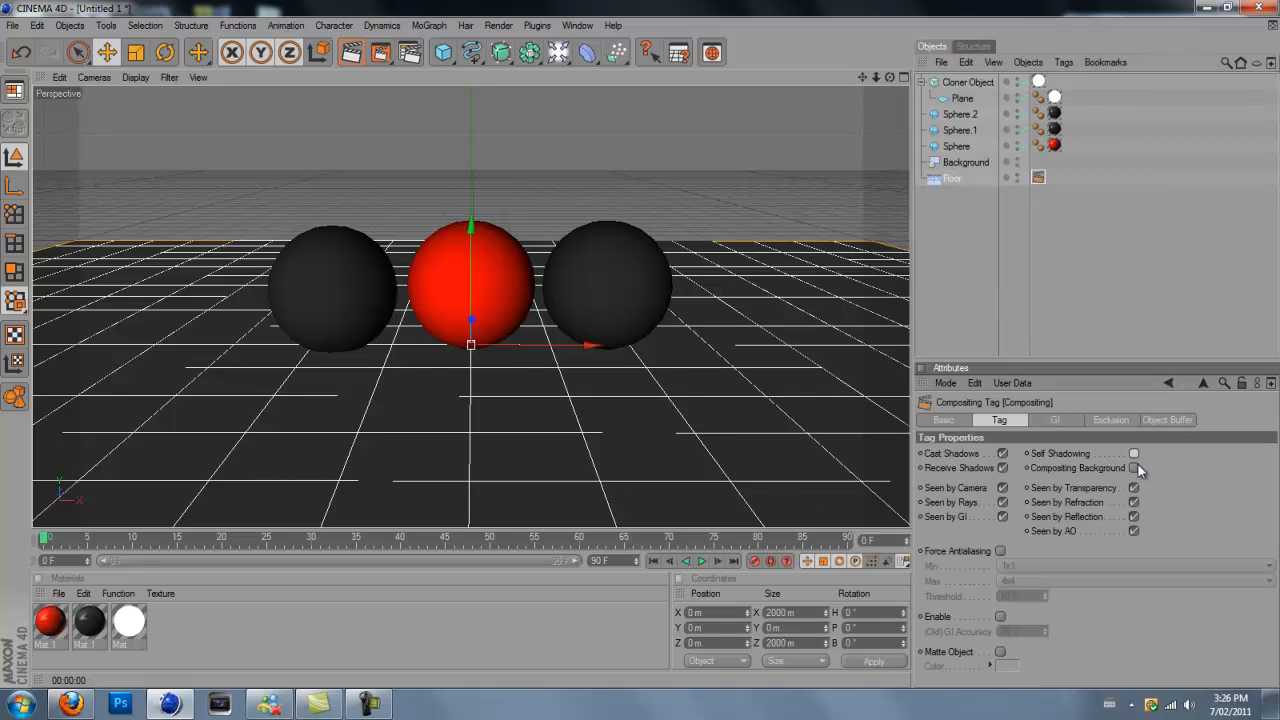
{"action": "left_click", "coordinate": [1134, 468]}
Render previews of the spheres on the composited floor from slightly different view angles
{"action": "left_click", "coordinate": [351, 52]}
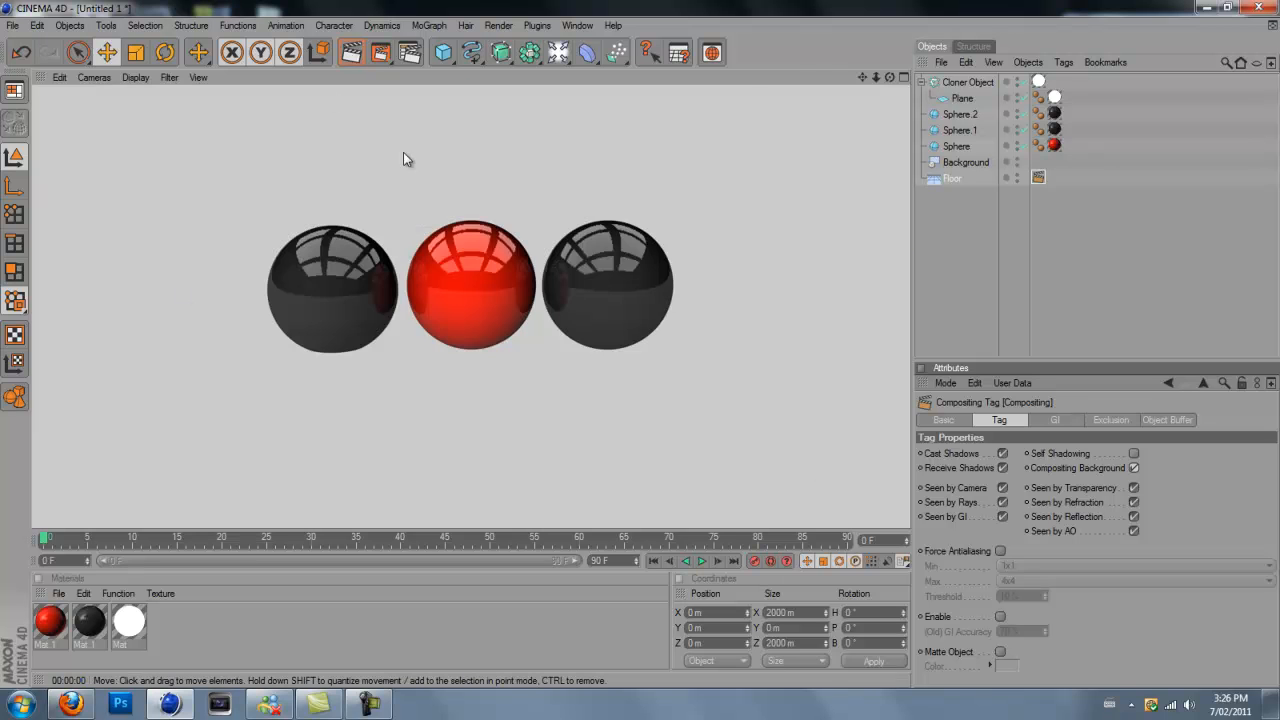
{"action": "left_click_drag", "start_coordinate": [889, 77], "coordinate": [642, 350]}
{"action": "key", "text": "ctrl+r"}
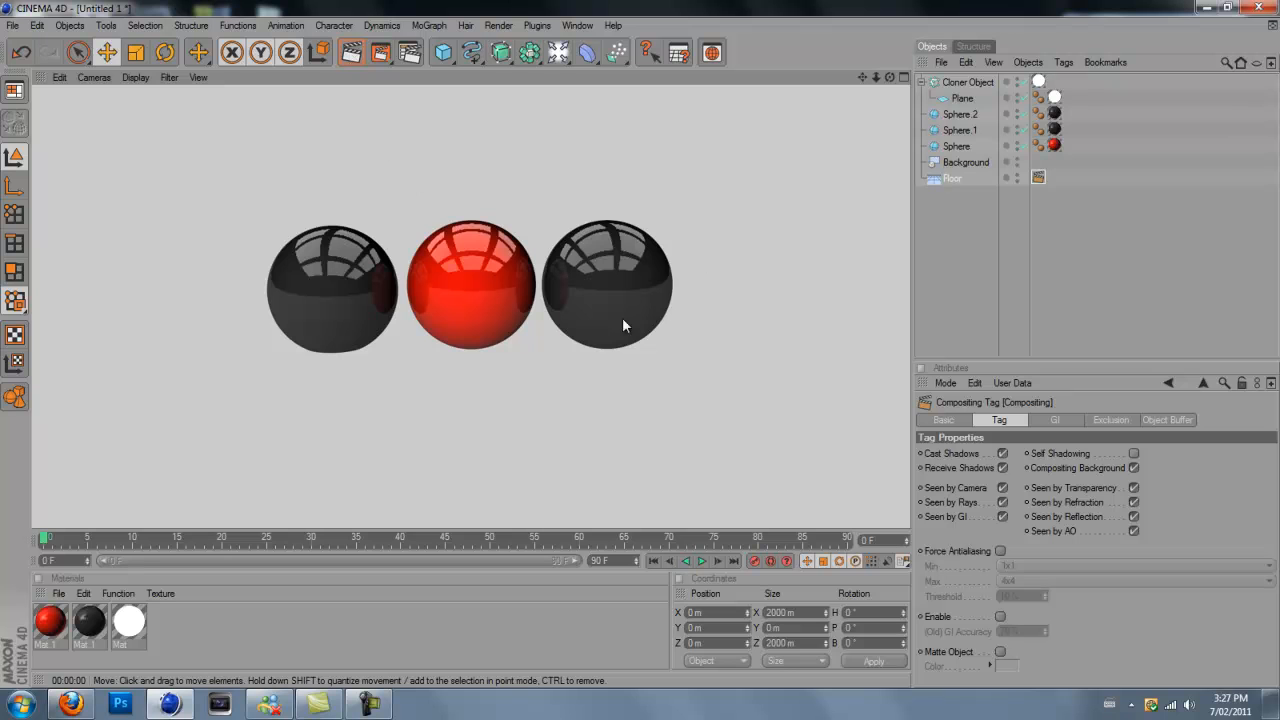
{"action": "left_click_drag", "start_coordinate": [889, 78], "coordinate": [641, 350]}
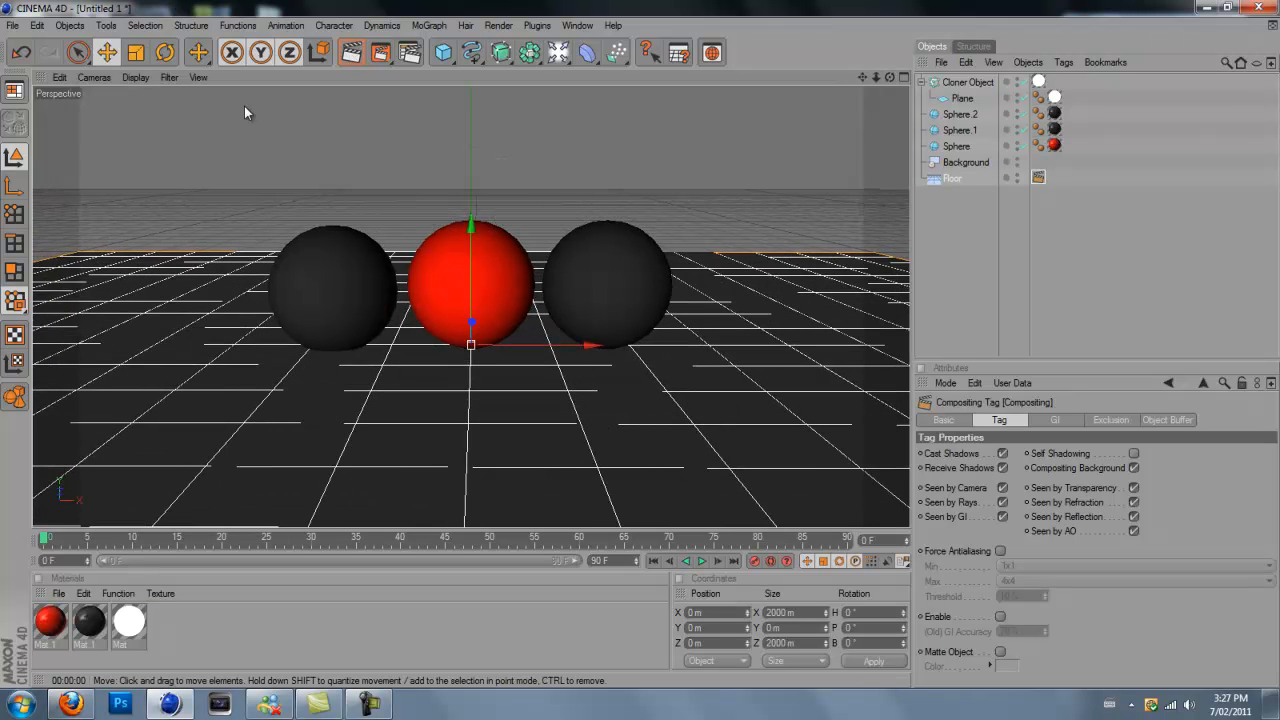
Add the Ambient Occlusion and Global Illumination effects to the render settings, and render a preview of the spheres
{"action": "left_click", "coordinate": [409, 52]}
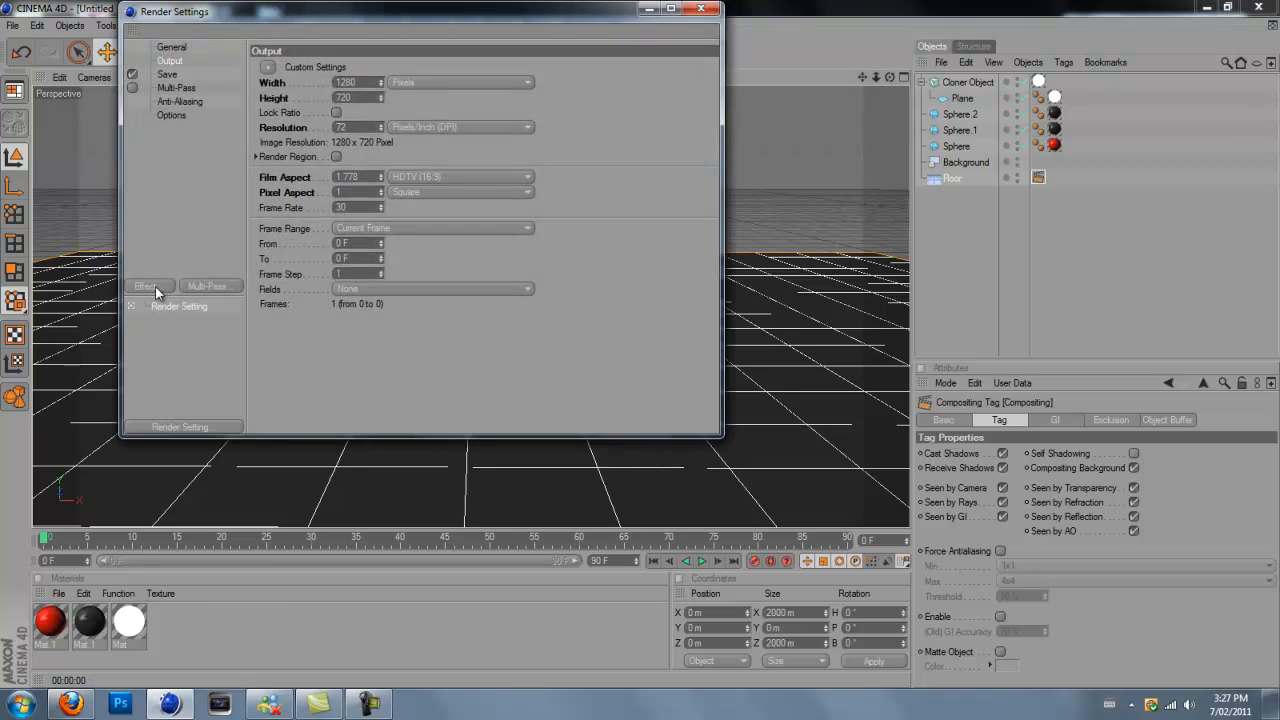
{"action": "left_click", "coordinate": [155, 286]}
{"action": "left_click", "coordinate": [255, 371]}
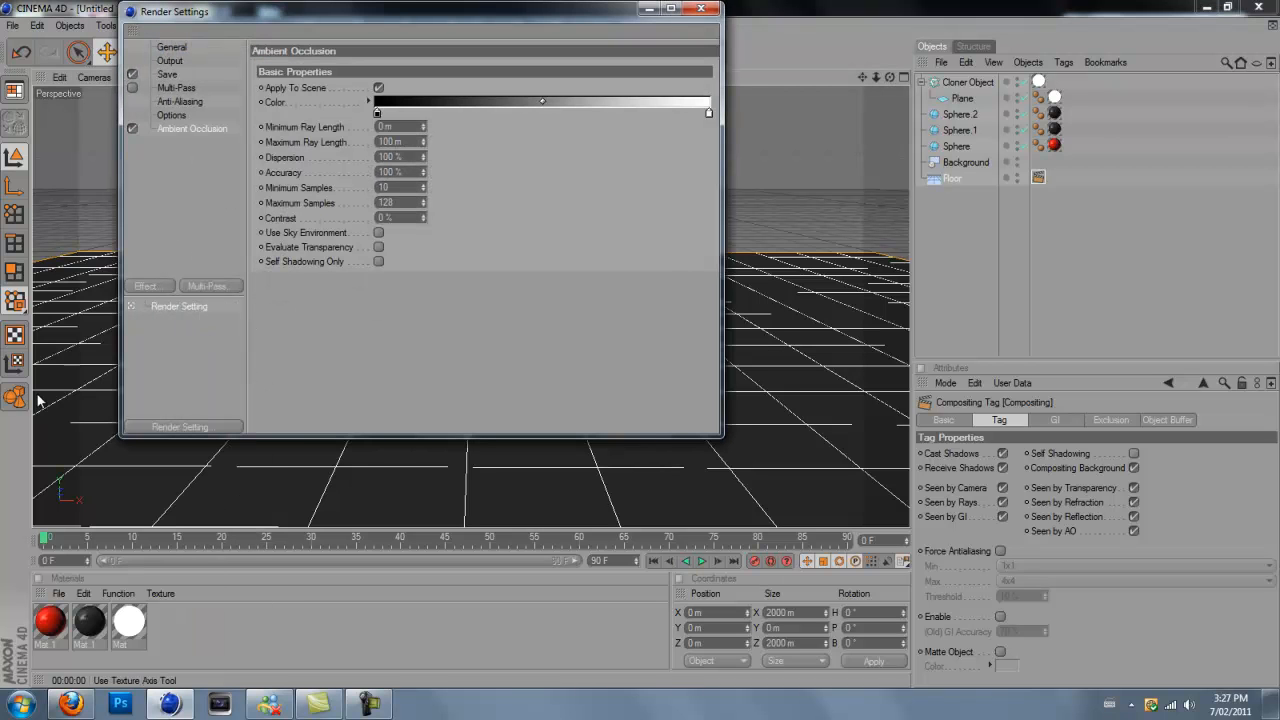
{"action": "left_click", "coordinate": [145, 286]}
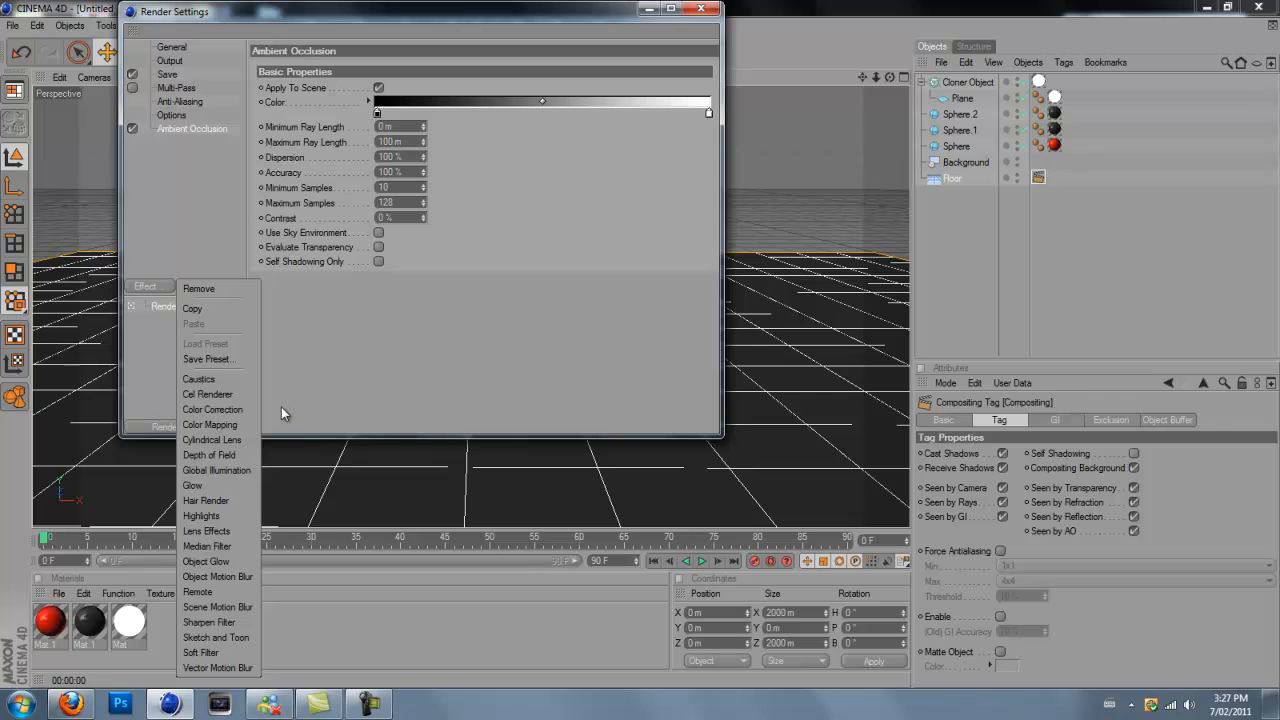
{"action": "left_click", "coordinate": [230, 470]}
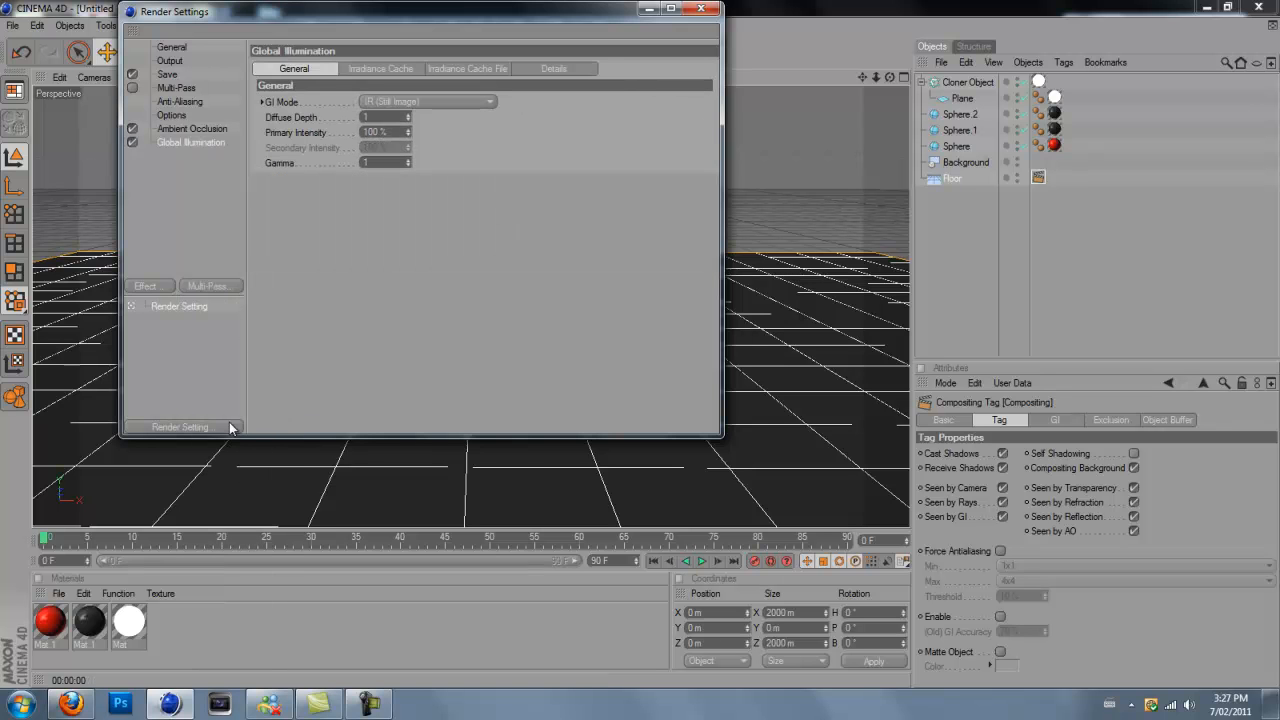
{"action": "left_click", "coordinate": [700, 8]}
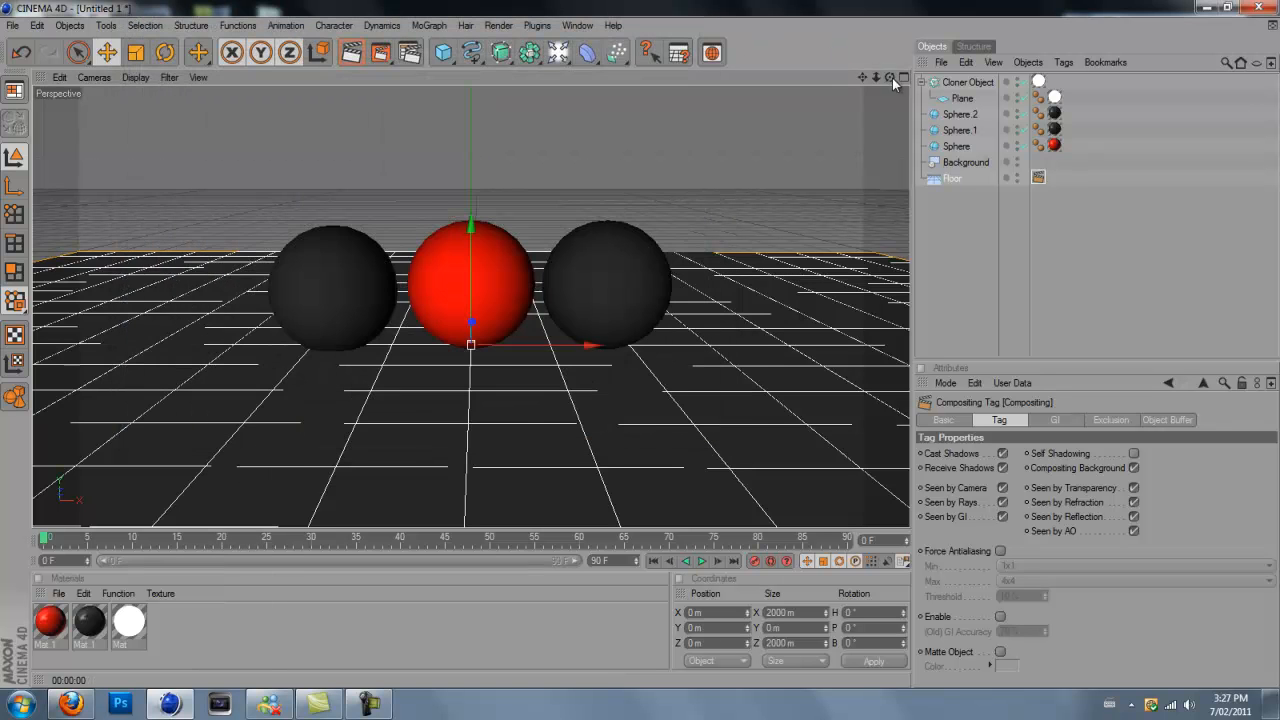
{"action": "left_click", "coordinate": [351, 52]}
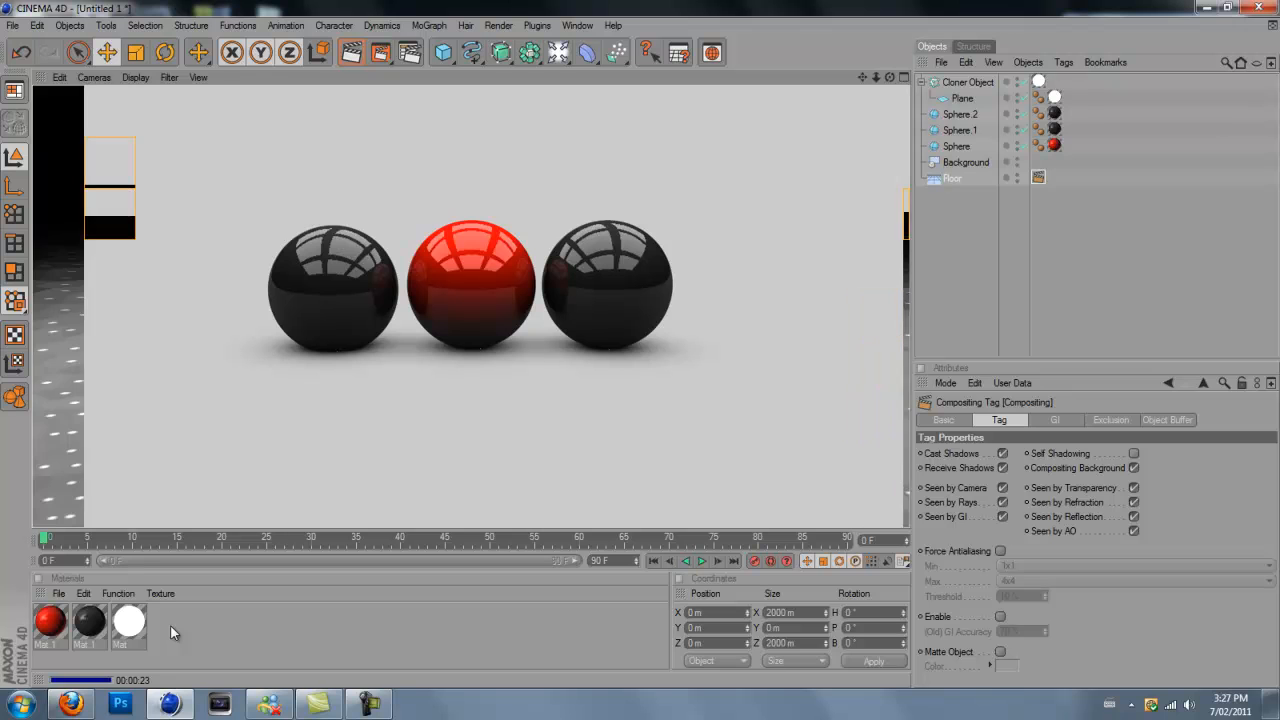
{"action": "left_click", "coordinate": [979, 266]}
Raise the cloner of white overhead panels to a Y position of about 714 m
{"action": "left_click_drag", "start_coordinate": [889, 78], "coordinate": [645, 341]}
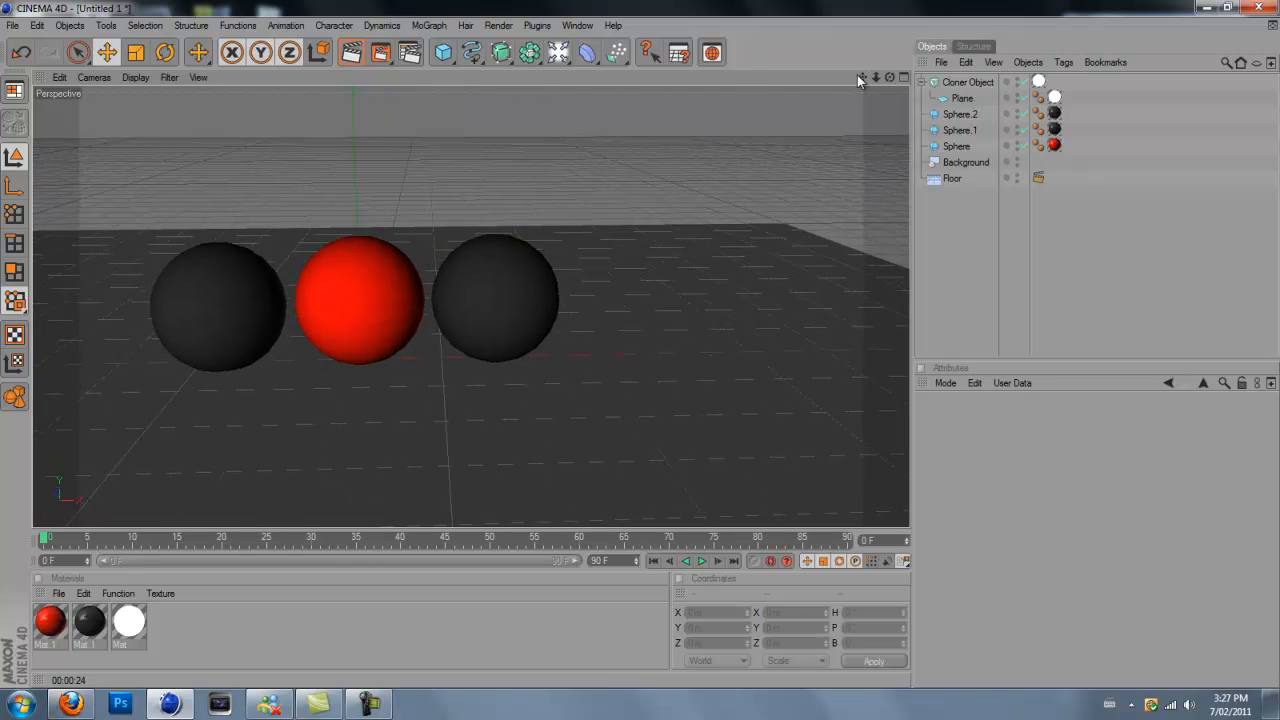
{"action": "left_click_drag", "start_coordinate": [889, 78], "coordinate": [701, 320]}
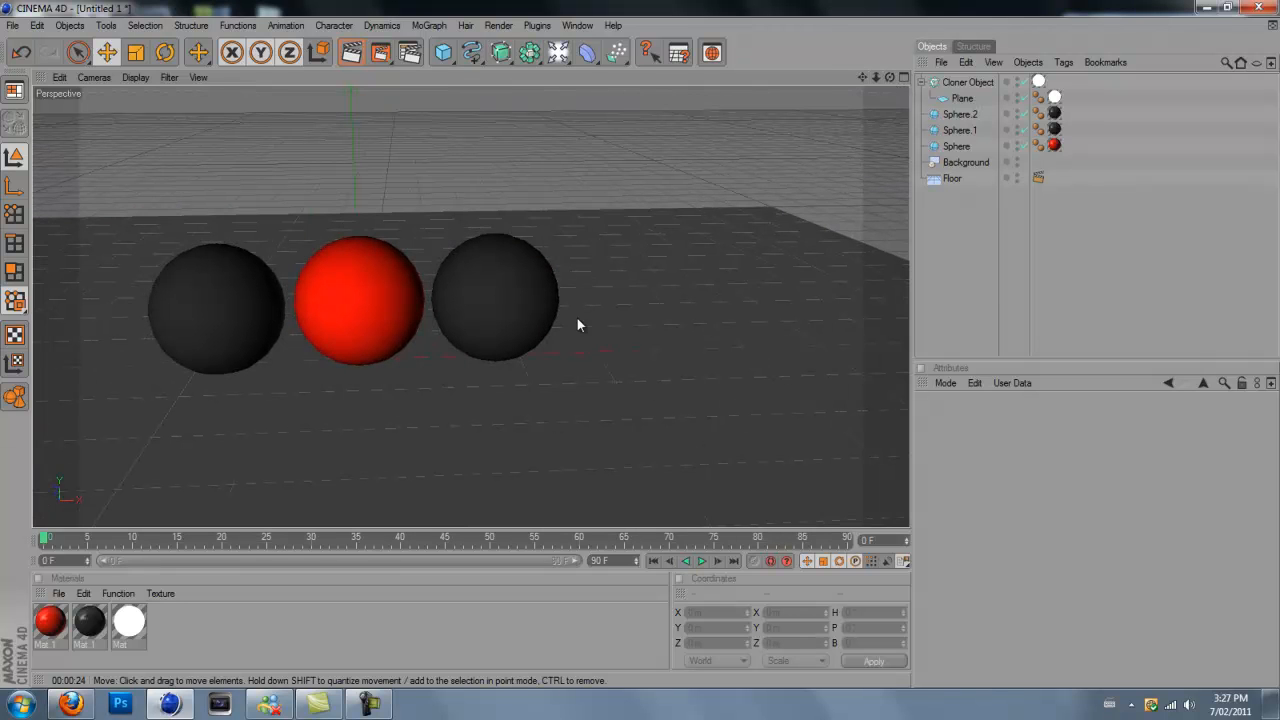
{"action": "left_click_drag", "start_coordinate": [889, 77], "coordinate": [642, 351]}
{"action": "left_click_drag", "start_coordinate": [862, 77], "coordinate": [642, 343]}
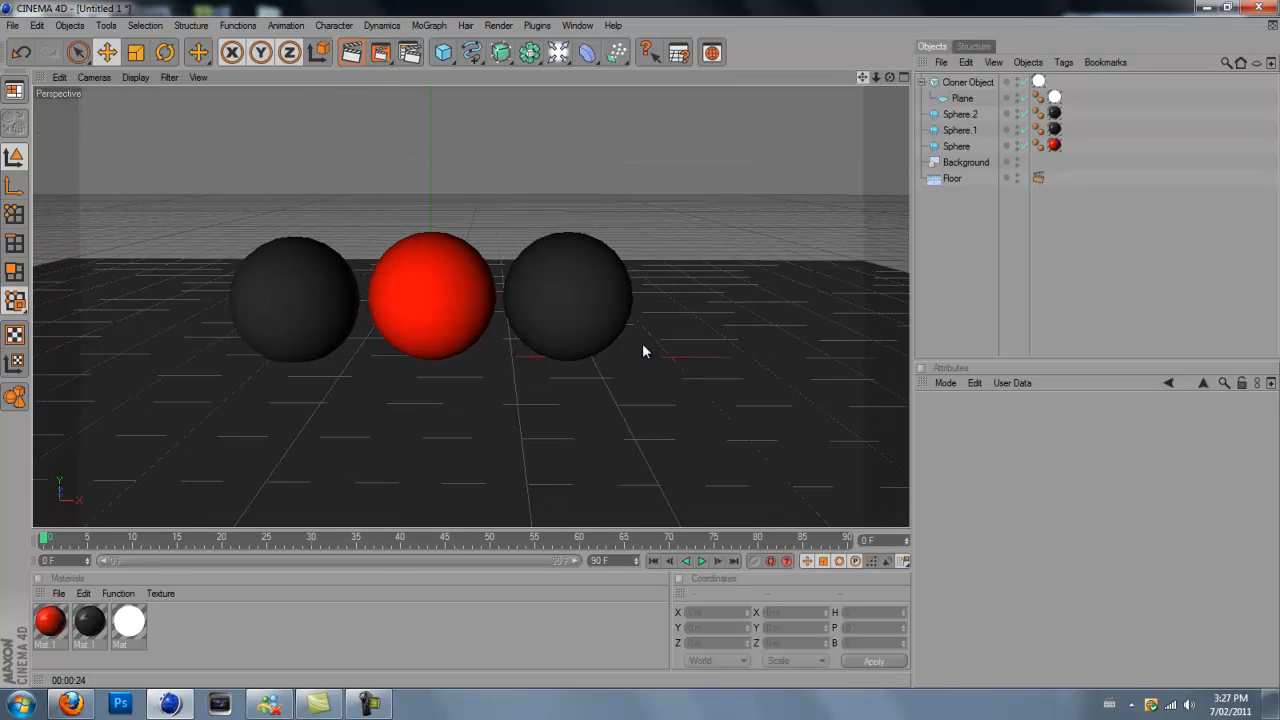
{"action": "left_click_drag", "start_coordinate": [889, 78], "coordinate": [639, 343]}
{"action": "left_click_drag", "start_coordinate": [864, 78], "coordinate": [641, 344]}
{"action": "left_click_drag", "start_coordinate": [864, 78], "coordinate": [640, 343]}
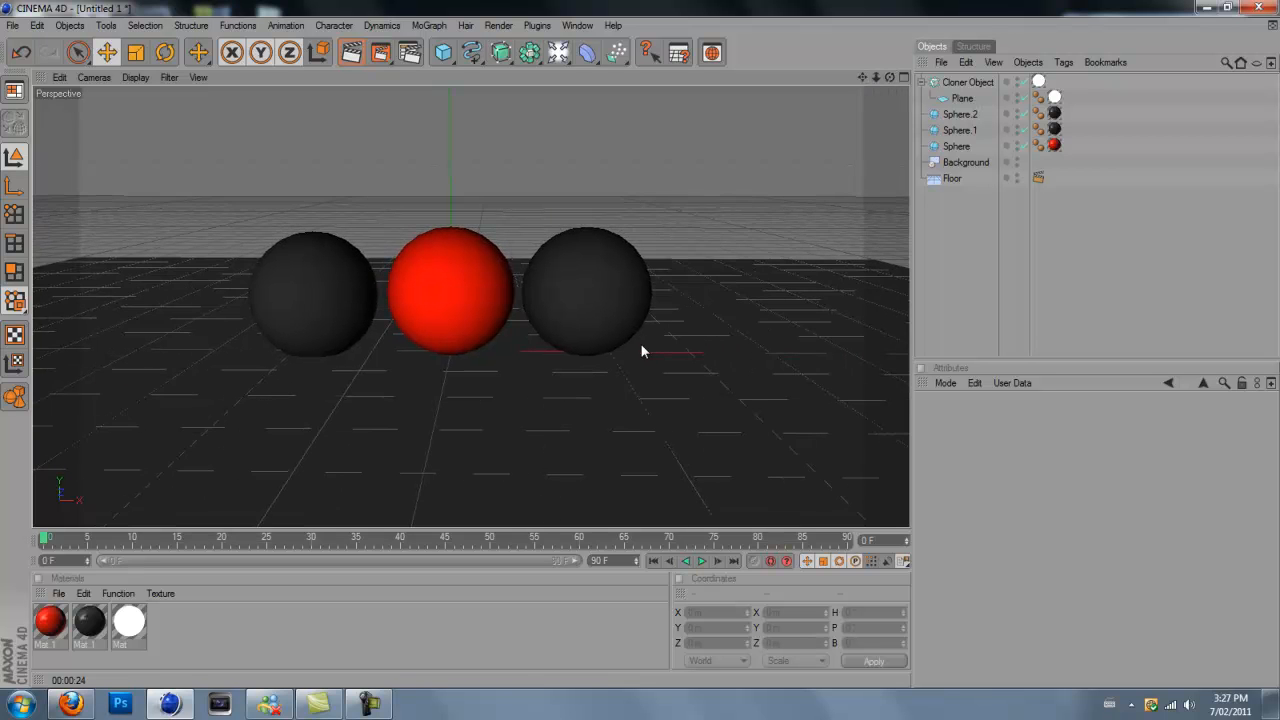
{"action": "left_click_drag", "start_coordinate": [889, 78], "coordinate": [640, 343]}
{"action": "left_click_drag", "start_coordinate": [862, 78], "coordinate": [470, 113]}
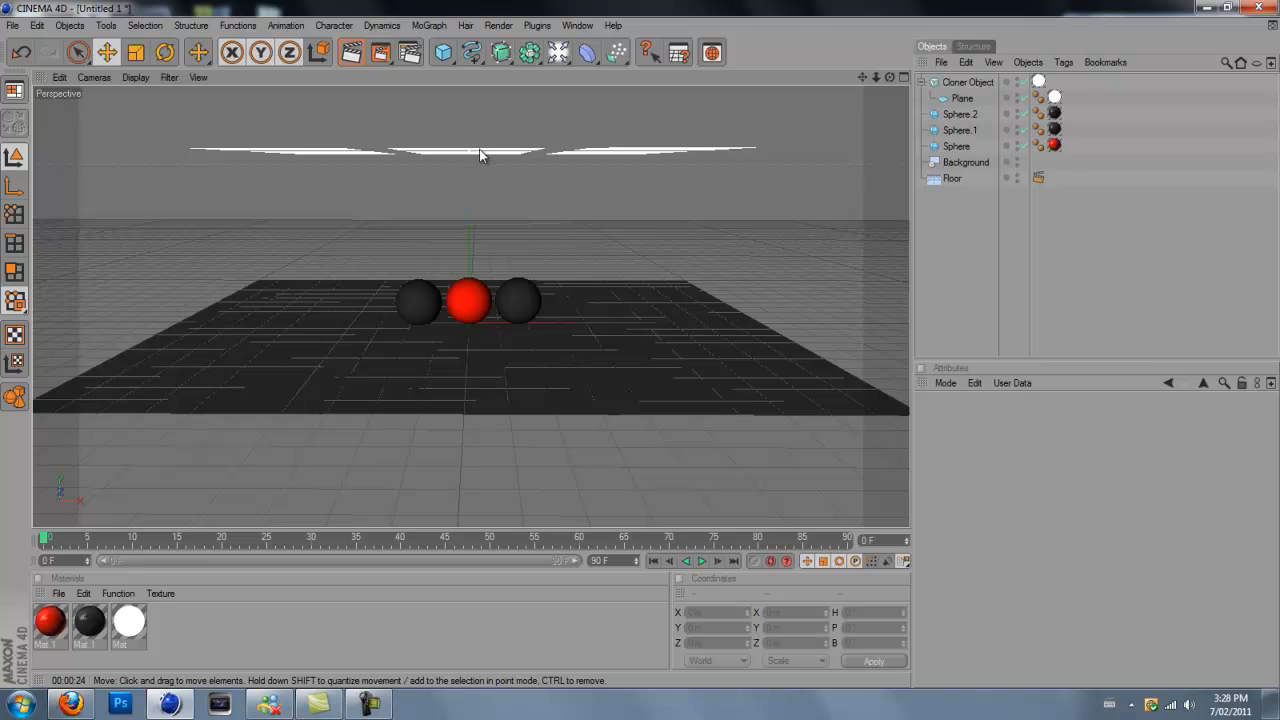
{"action": "left_click", "coordinate": [479, 149]}
{"action": "scroll", "coordinate": [480, 148], "scroll_direction": "up", "scroll_amount": 2}
{"action": "scroll", "coordinate": [479, 145], "scroll_direction": "down", "scroll_amount": 5}
{"action": "left_click_drag", "start_coordinate": [469, 117], "coordinate": [640, 343]}
{"action": "left_click_drag", "start_coordinate": [890, 78], "coordinate": [640, 343]}
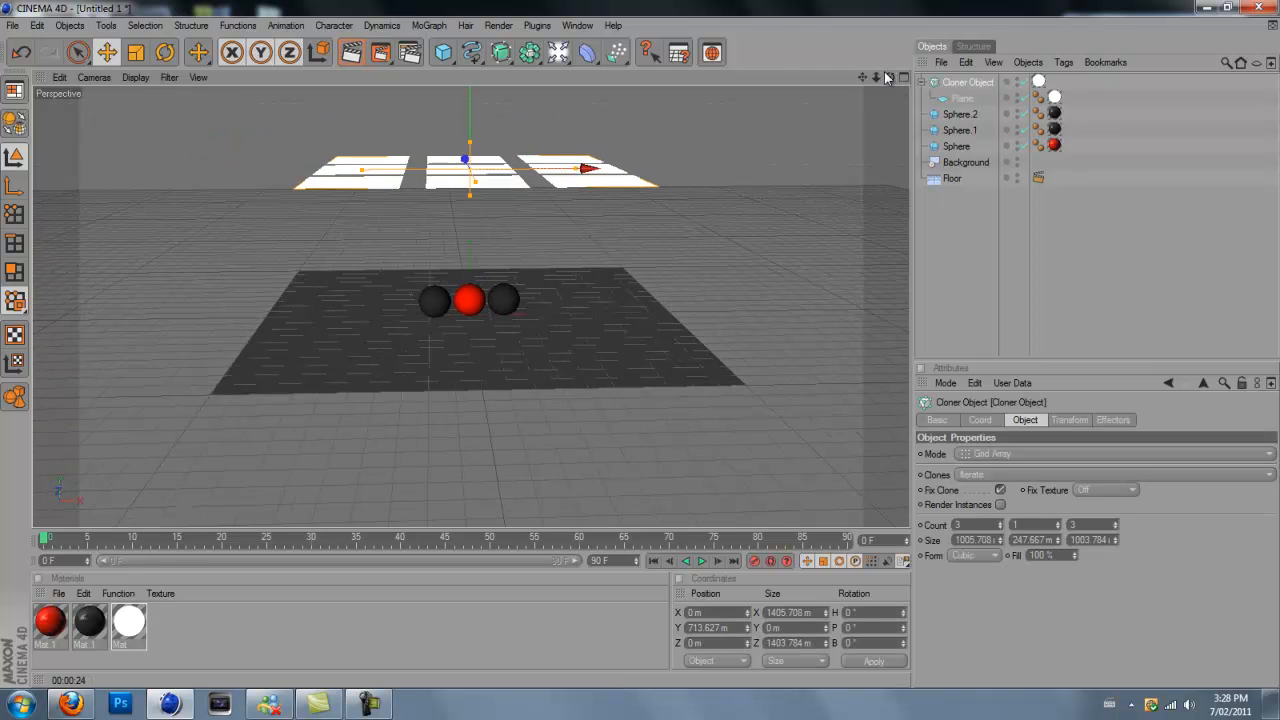
Try placing an extra plane just above the spheres at a Y position of about 206 m, and delete it
{"action": "left_click", "coordinate": [443, 52]}
{"action": "left_click", "coordinate": [586, 94]}
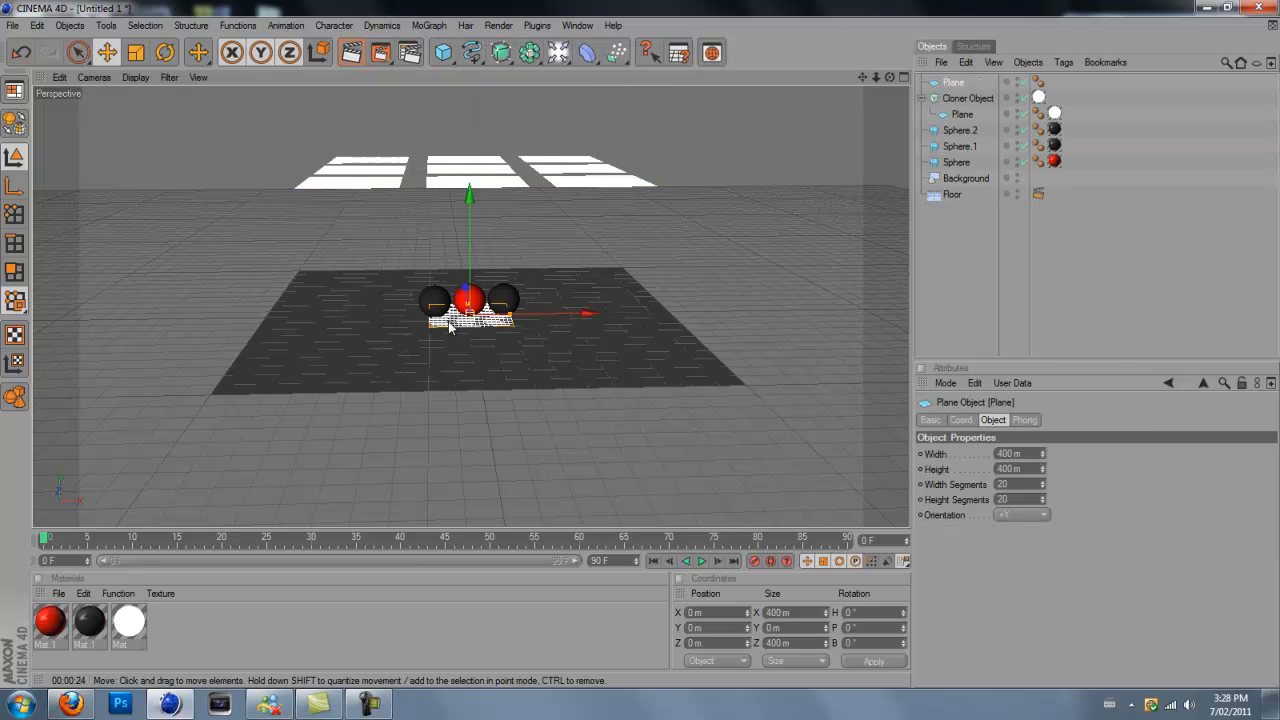
{"action": "left_click_drag", "start_coordinate": [472, 202], "coordinate": [639, 343]}
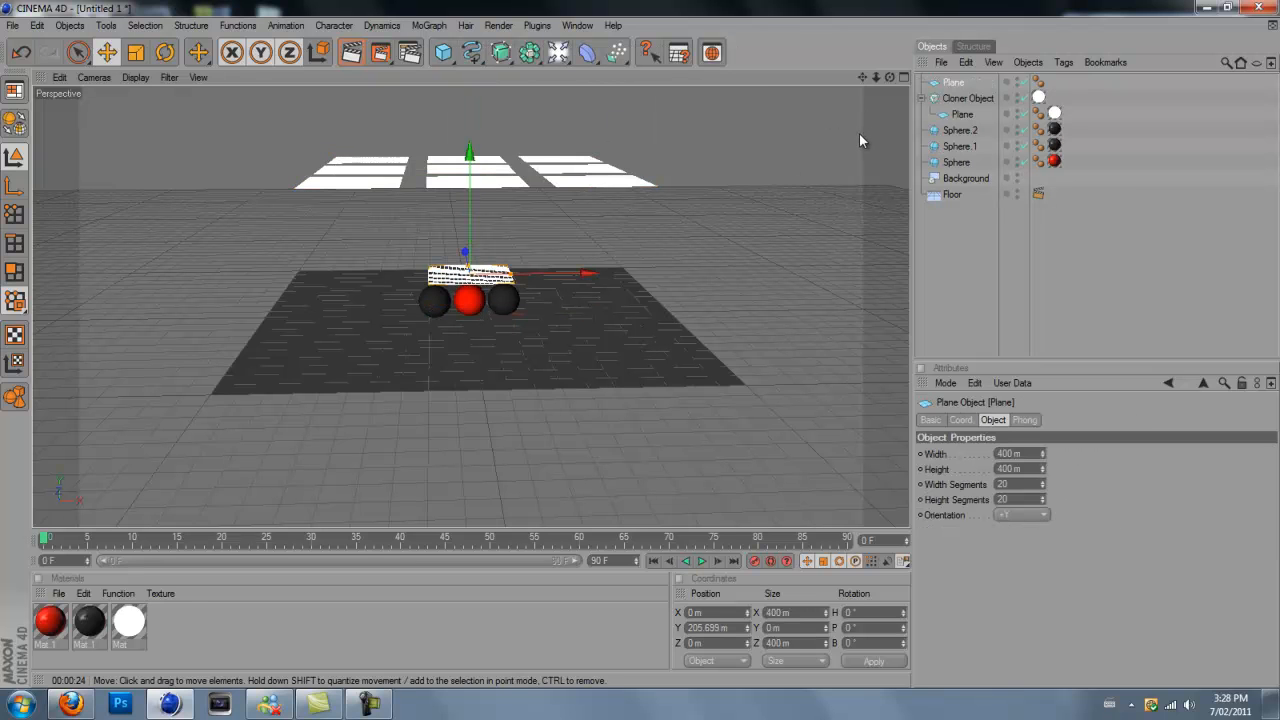
{"action": "key", "text": "Delete"}
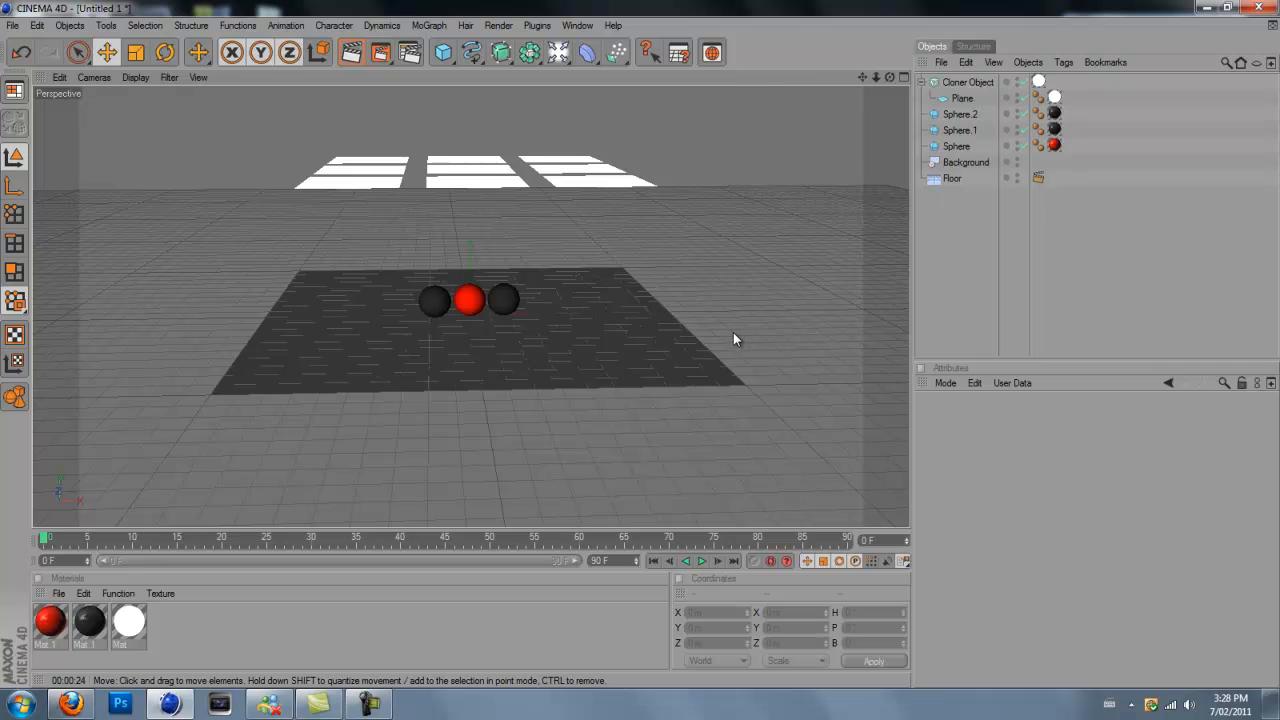
Render a closer preview of the three spheres under the raised white panels
{"action": "scroll", "coordinate": [725, 340], "scroll_direction": "up", "scroll_amount": 10}
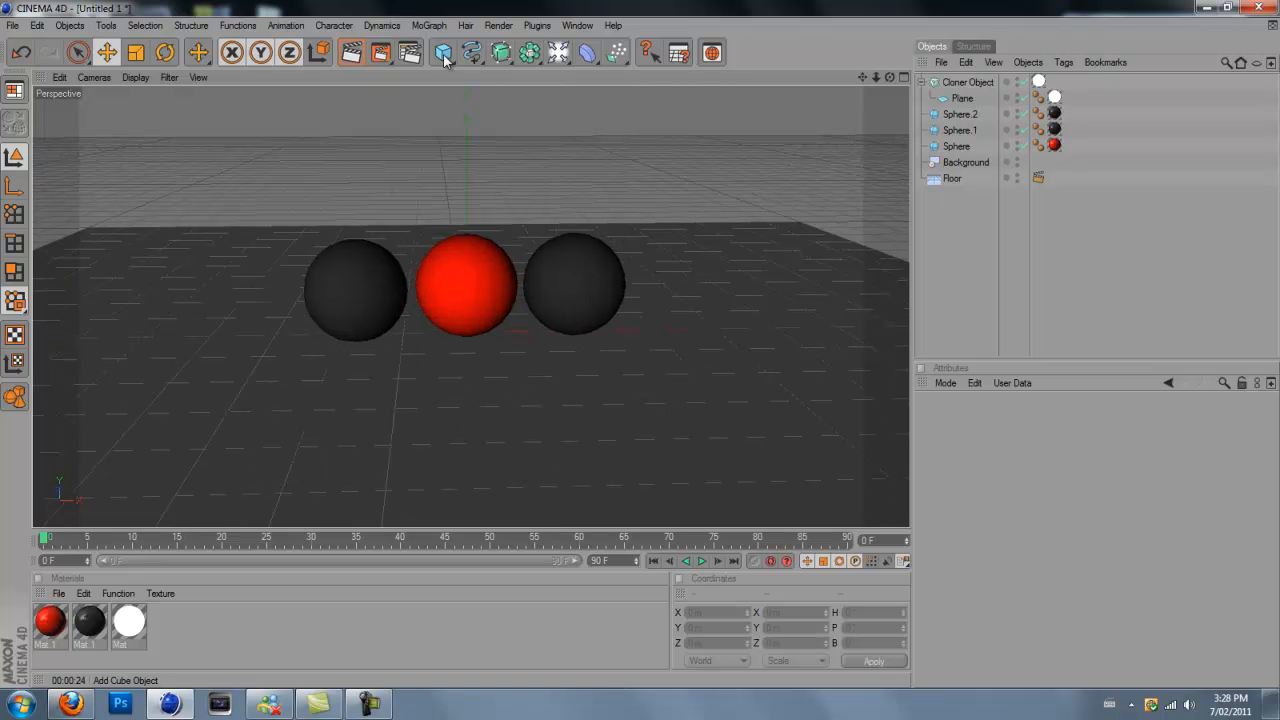
{"action": "left_click", "coordinate": [350, 52]}
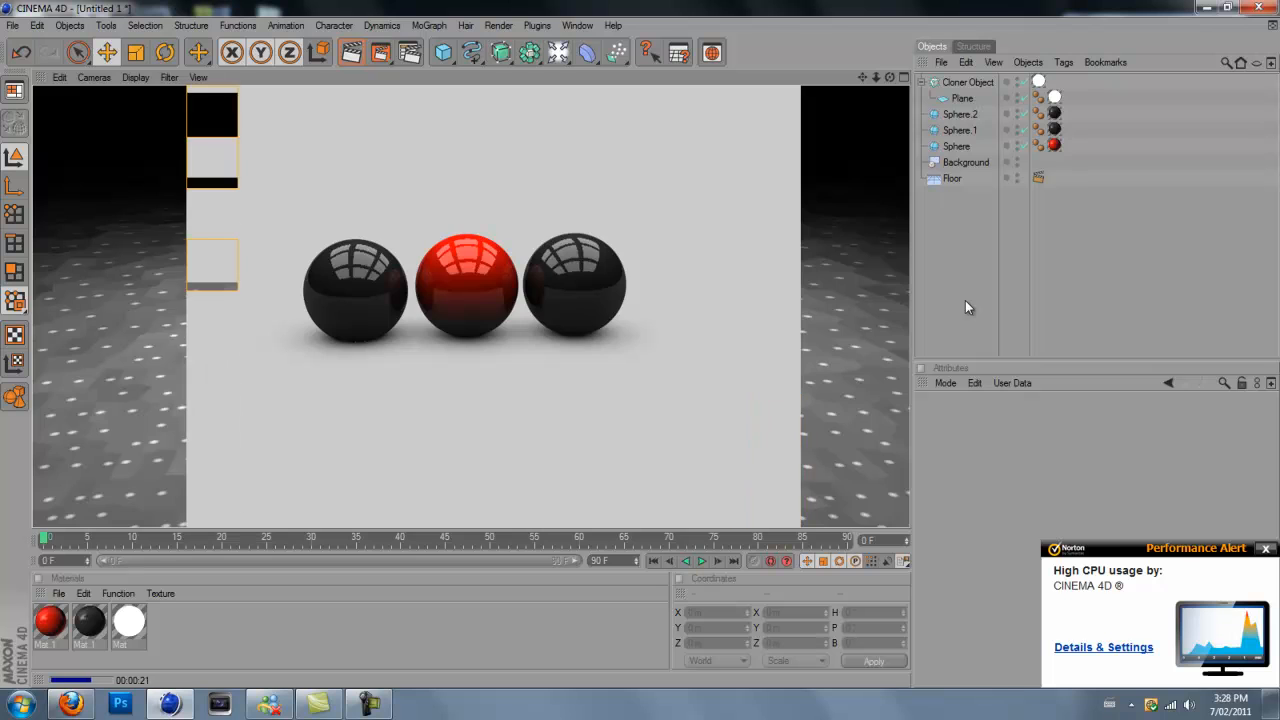
{"action": "left_click", "coordinate": [975, 296]}
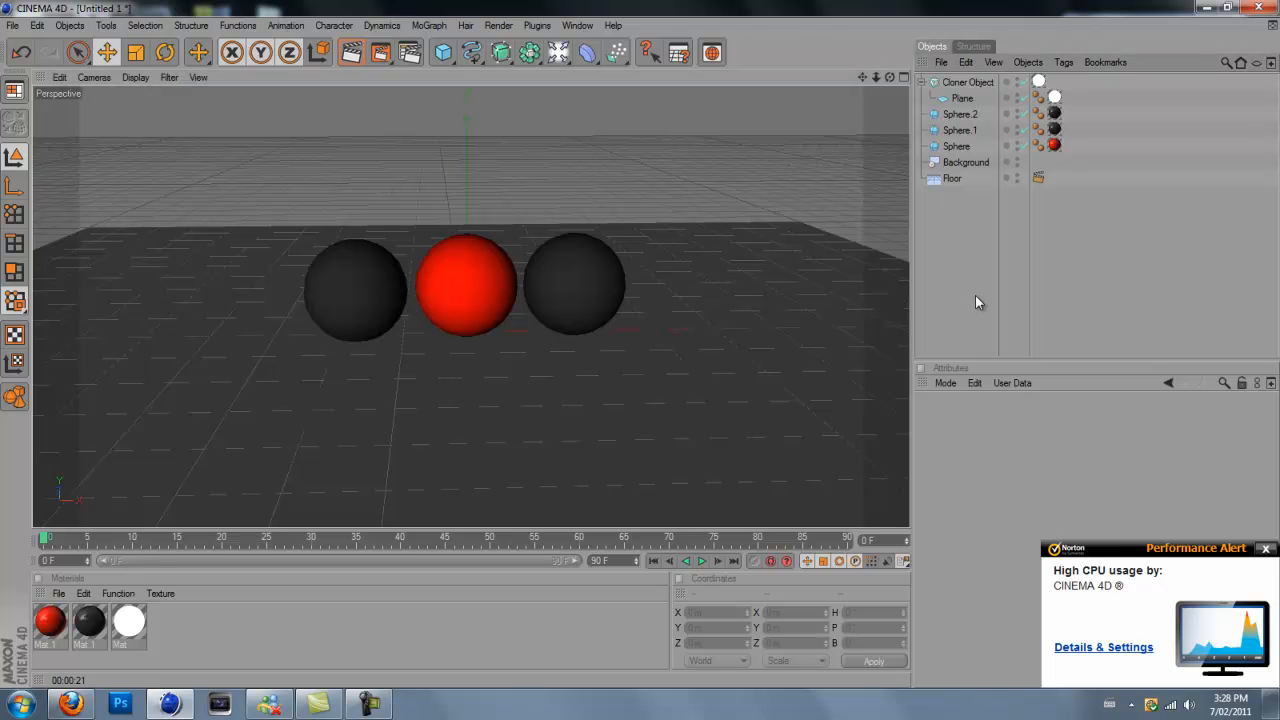